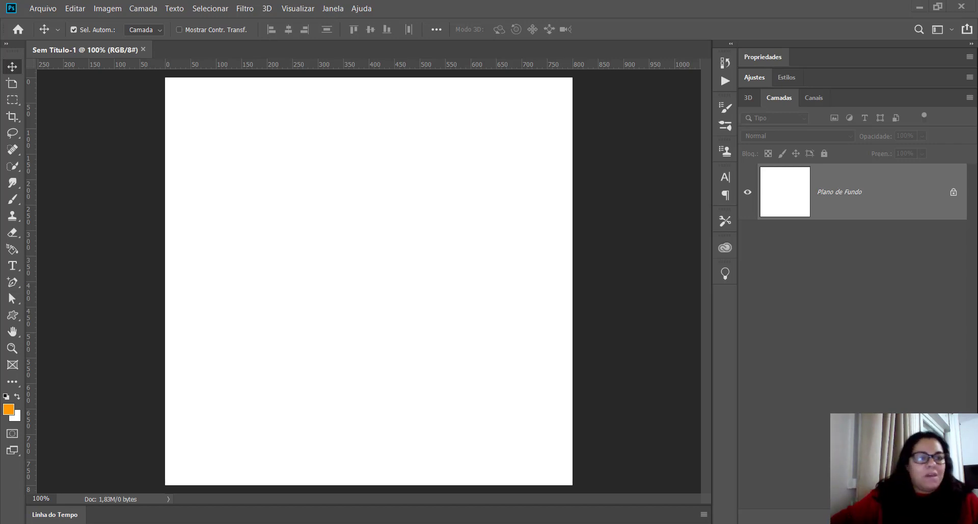
# - Activate the standard Pen tool from the pen tool group
pyautogui.click(18, 320)
pyautogui.rightClick(18, 320)
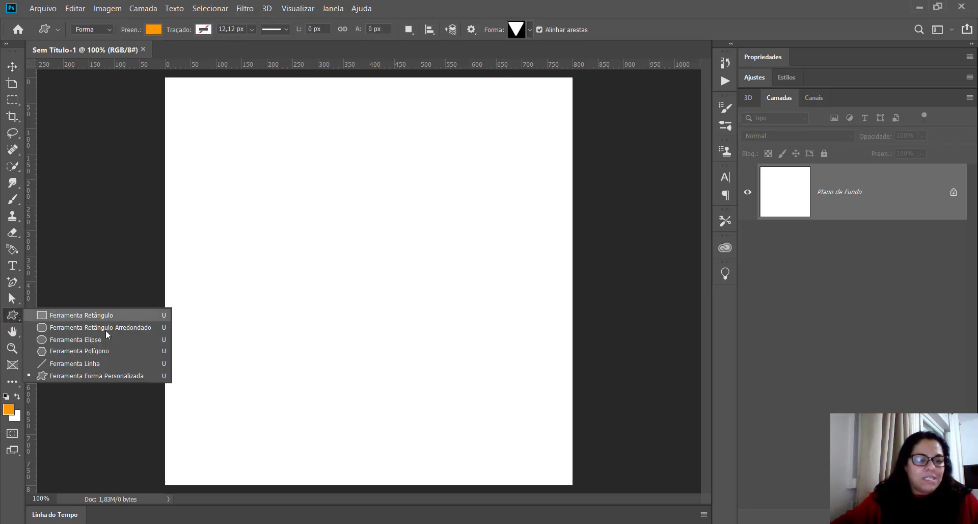
pyautogui.click(14, 283)
pyautogui.rightClick(13, 283)
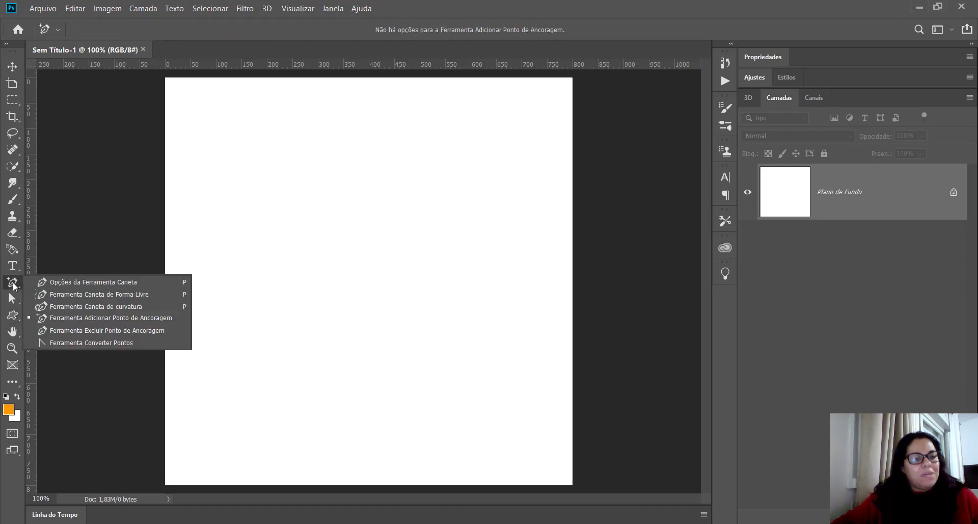
pyautogui.click(69, 282)
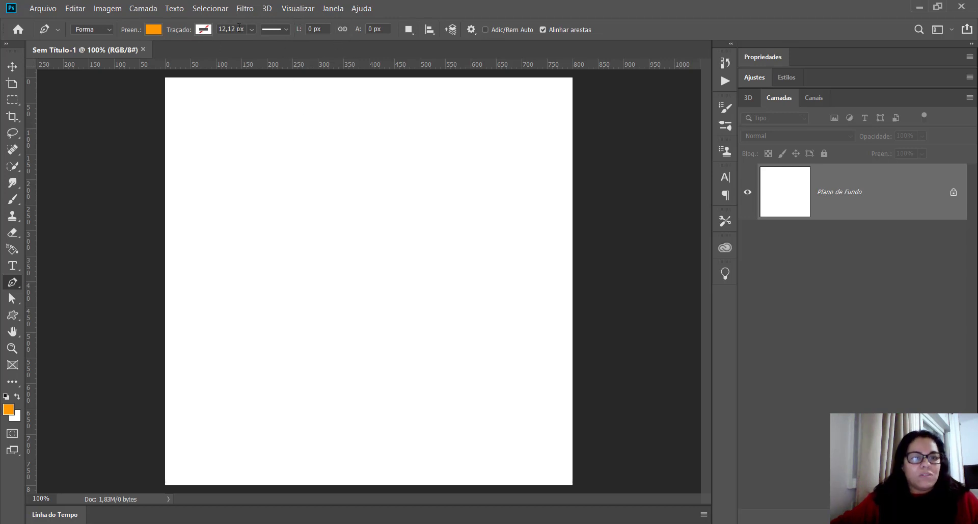
pyautogui.click(112, 28)
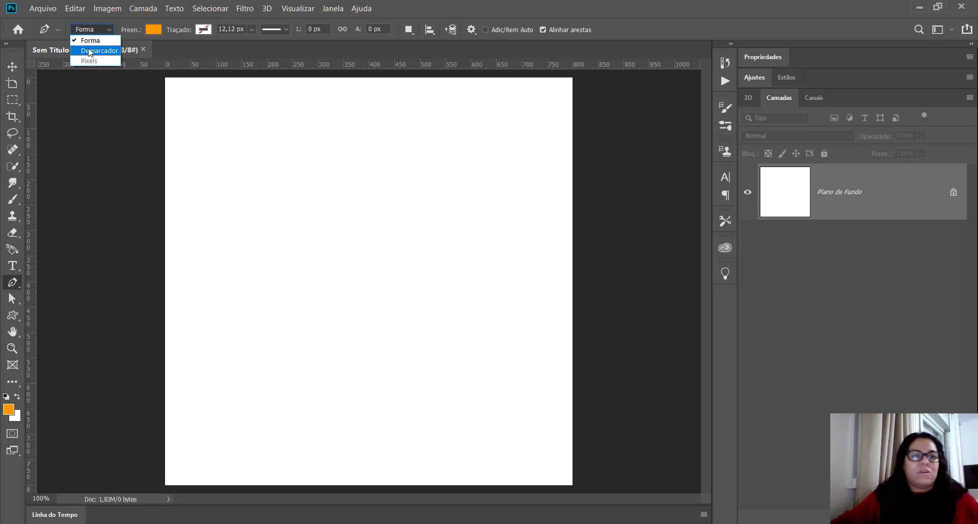
pyautogui.click(90, 50)
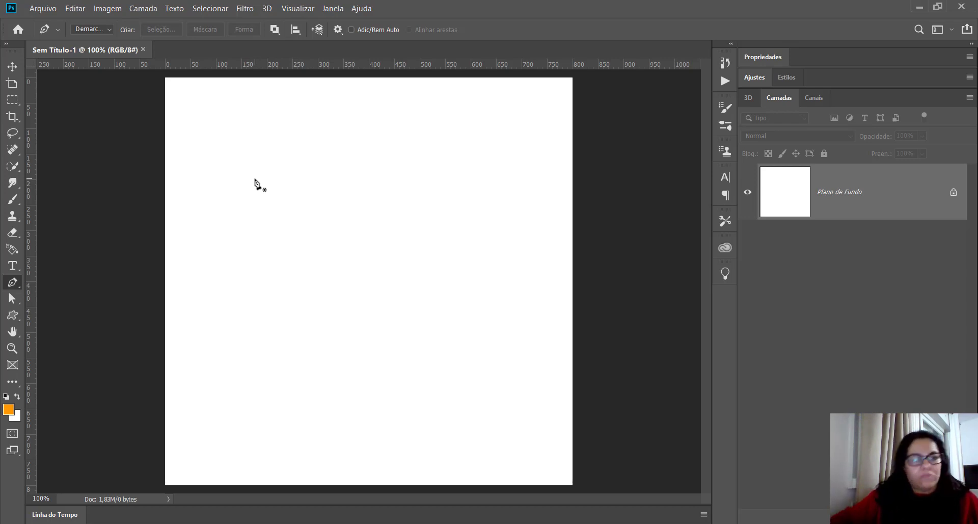
pyautogui.click(109, 30)
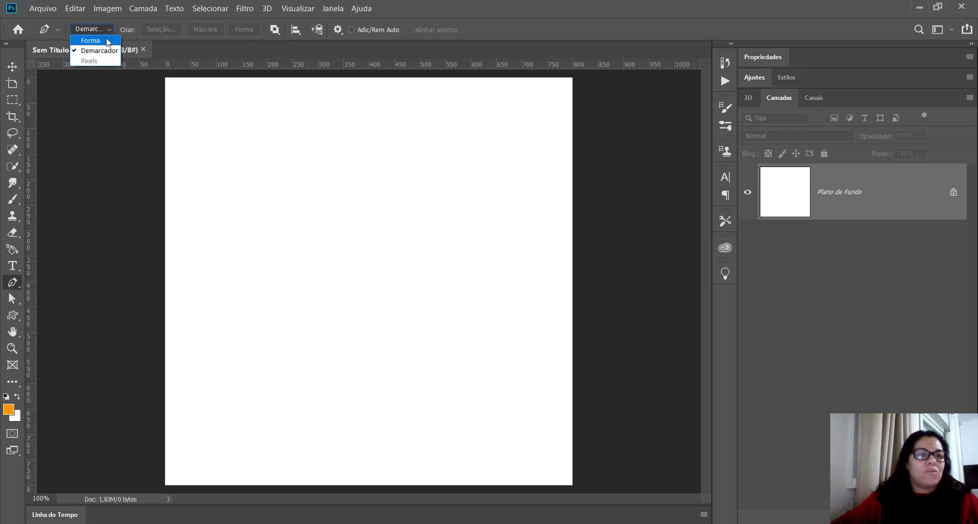
pyautogui.click(92, 40)
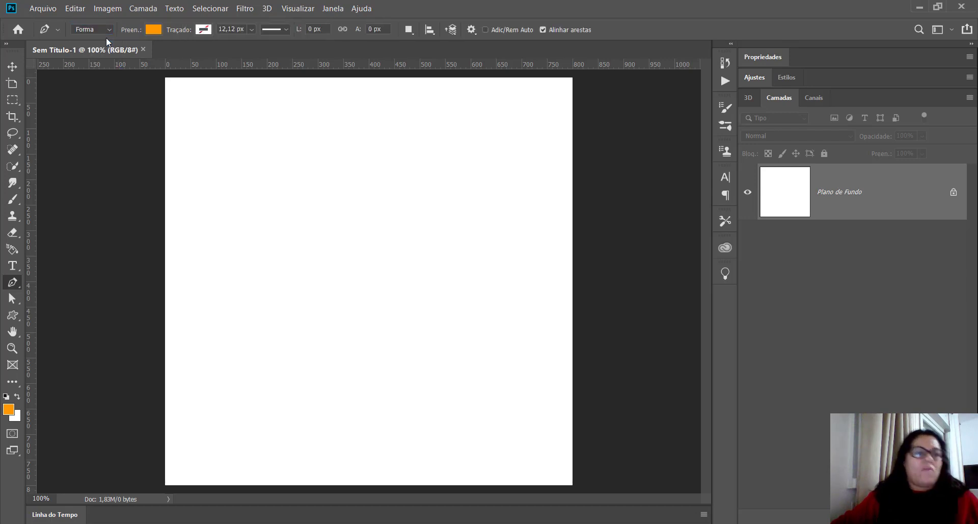
# - Set the fill colour for new pen shapes to the light blue swatch
pyautogui.click(203, 30)
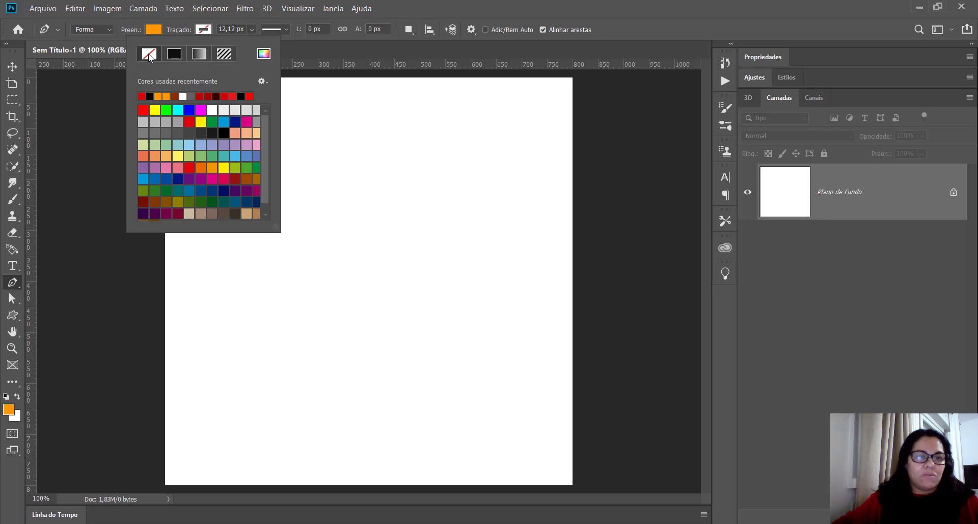
pyautogui.click(157, 30)
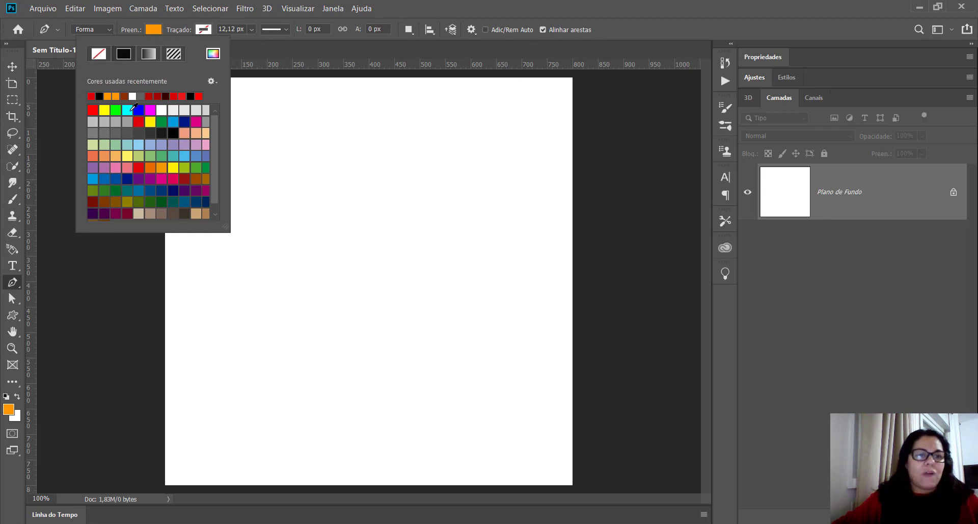
pyautogui.click(97, 177)
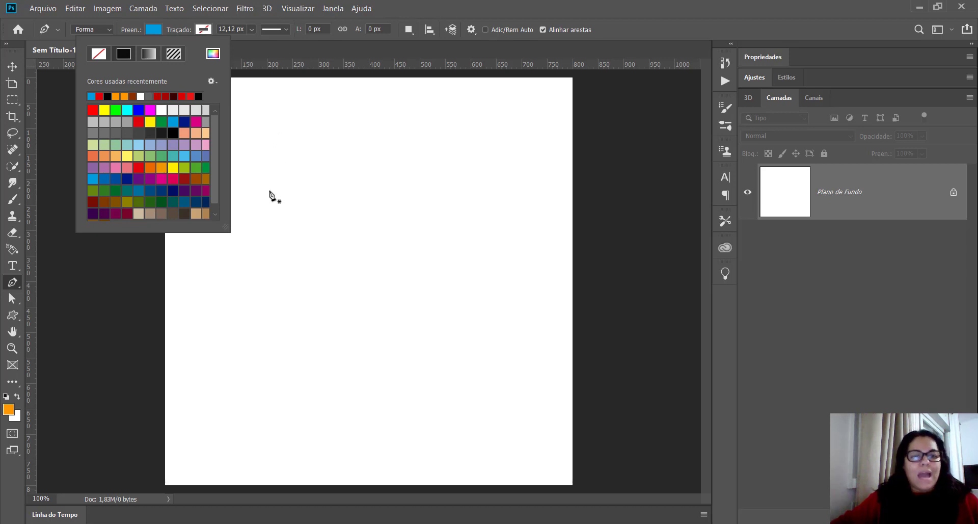
pyautogui.click(250, 226)
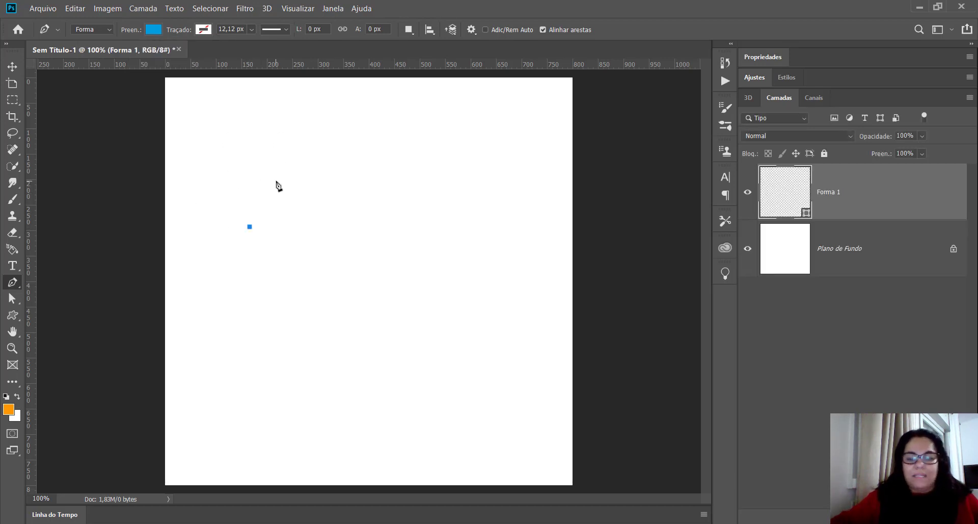
pyautogui.hotkey('ctrl', 'z')
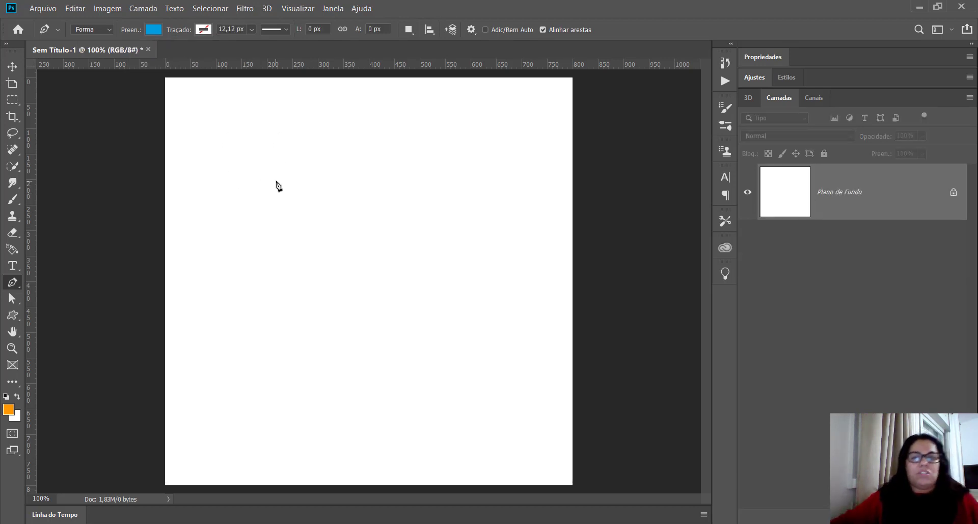
pyautogui.click(257, 201)
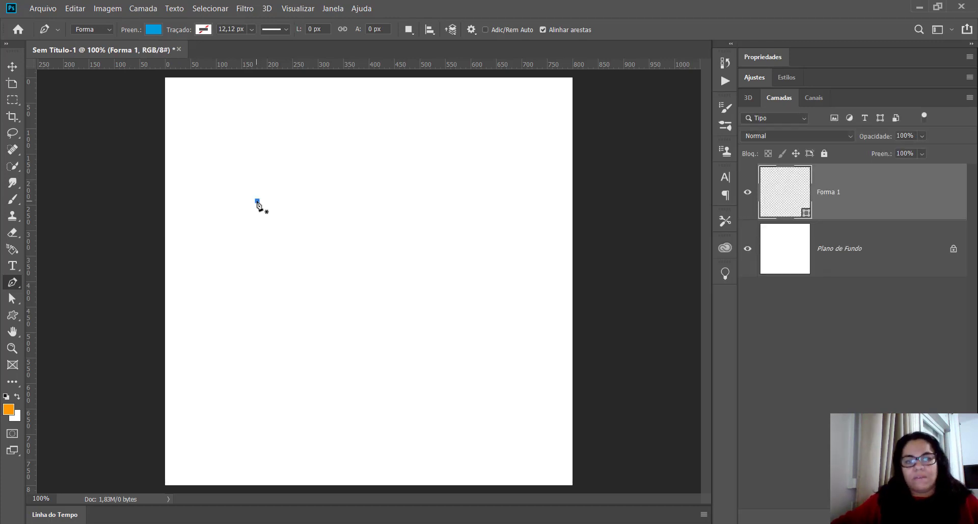
pyautogui.hotkey('ctrl', 'z')
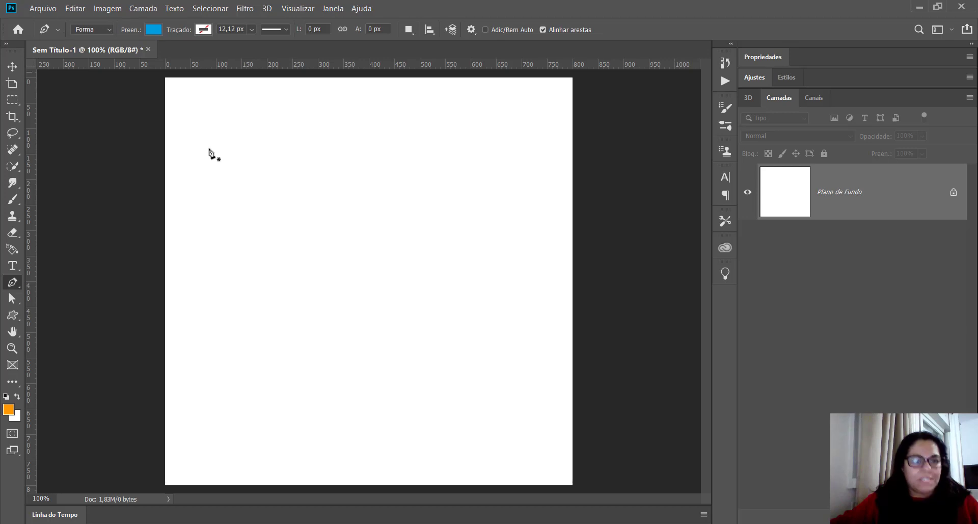
# - Start a cloud outline in the canvas's upper left with a curved lobe about 175 × 221 px, redirecting its outgoing handle upward
pyautogui.click(198, 259)
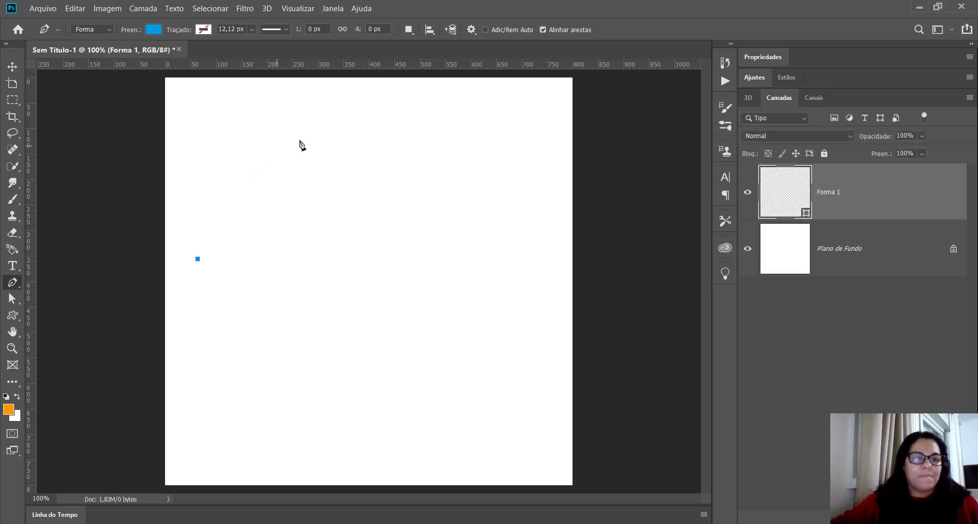
pyautogui.click(281, 146)
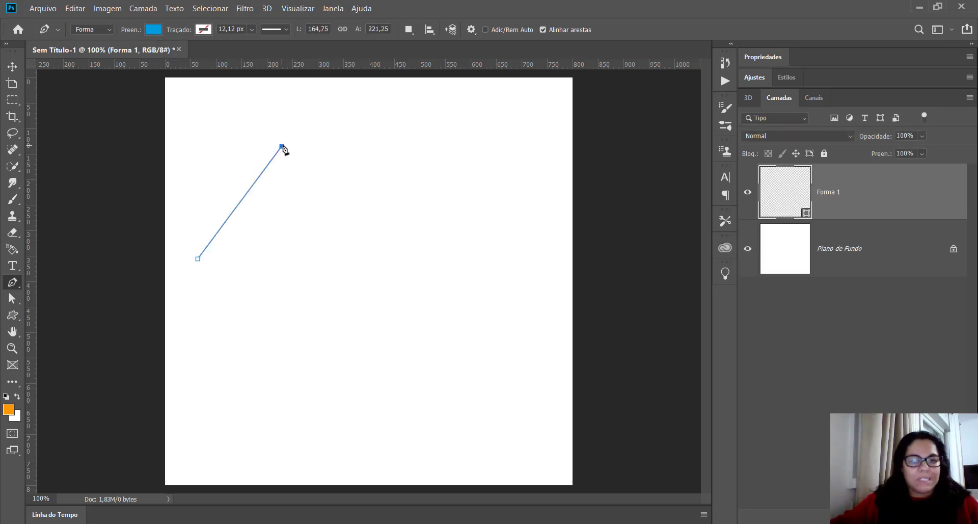
pyautogui.moveTo(283, 147); pyautogui.dragTo(401, 151)
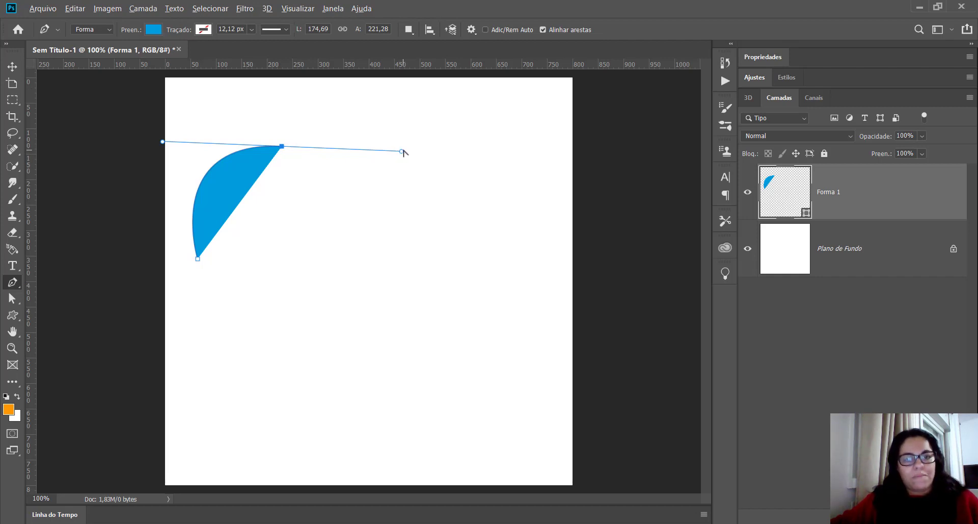
pyautogui.moveTo(403, 151); pyautogui.dragTo(287, 96)
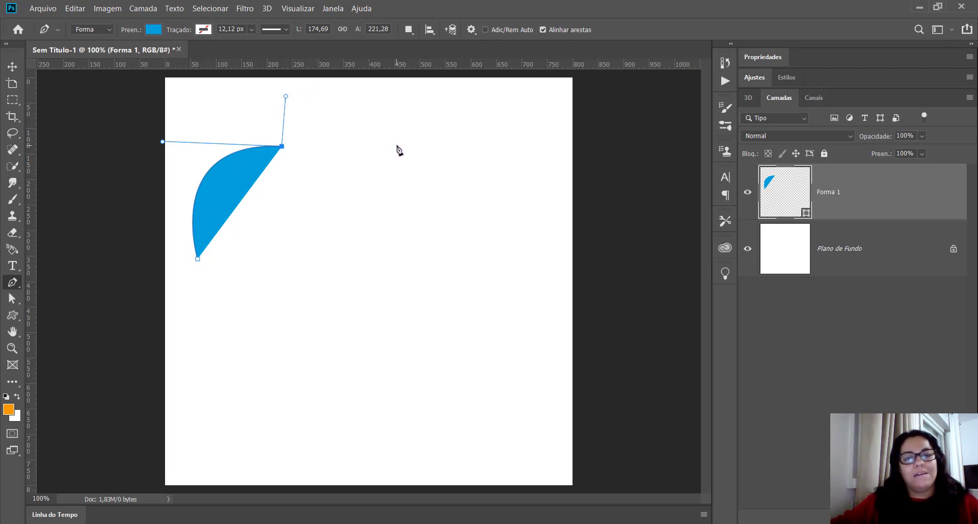
# - Add the top and right lobes, extending the outline to about 514 × 314 px and redirecting each outgoing handle outward
pyautogui.moveTo(397, 145); pyautogui.dragTo(426, 218)
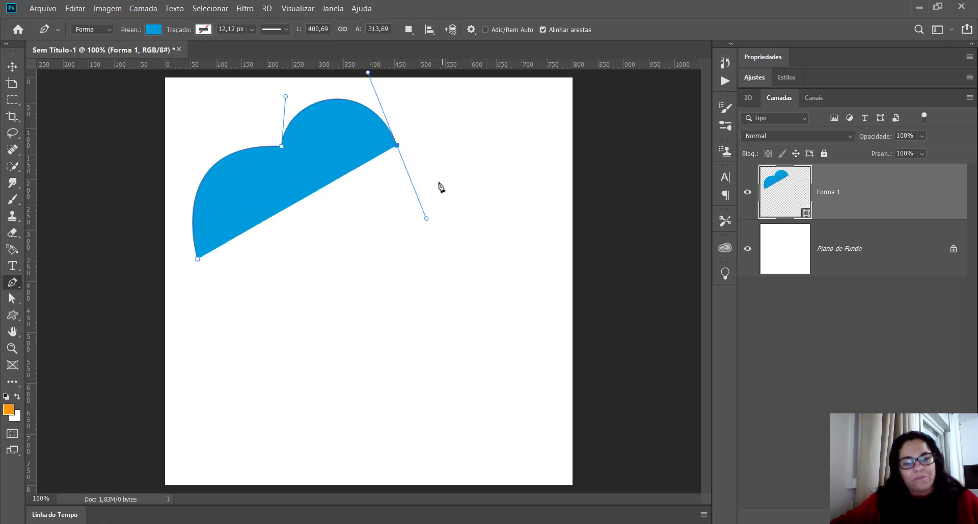
pyautogui.press('alt')
pyautogui.moveTo(426, 218); pyautogui.dragTo(463, 141)
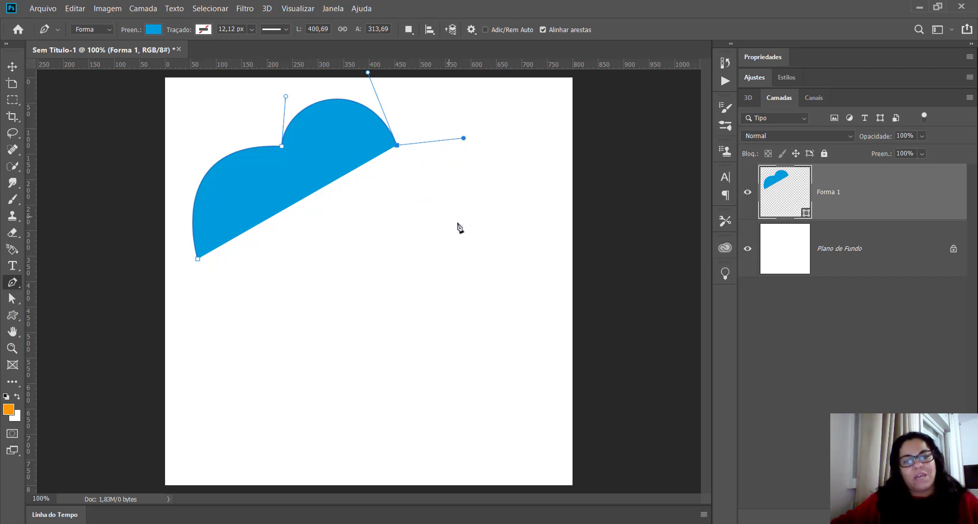
pyautogui.moveTo(423, 247); pyautogui.dragTo(372, 259)
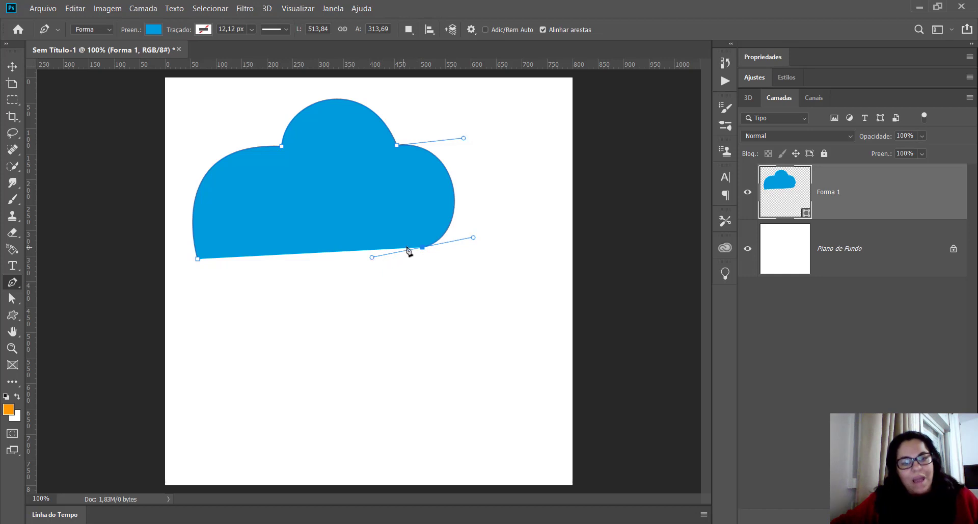
pyautogui.moveTo(373, 260); pyautogui.dragTo(447, 291)
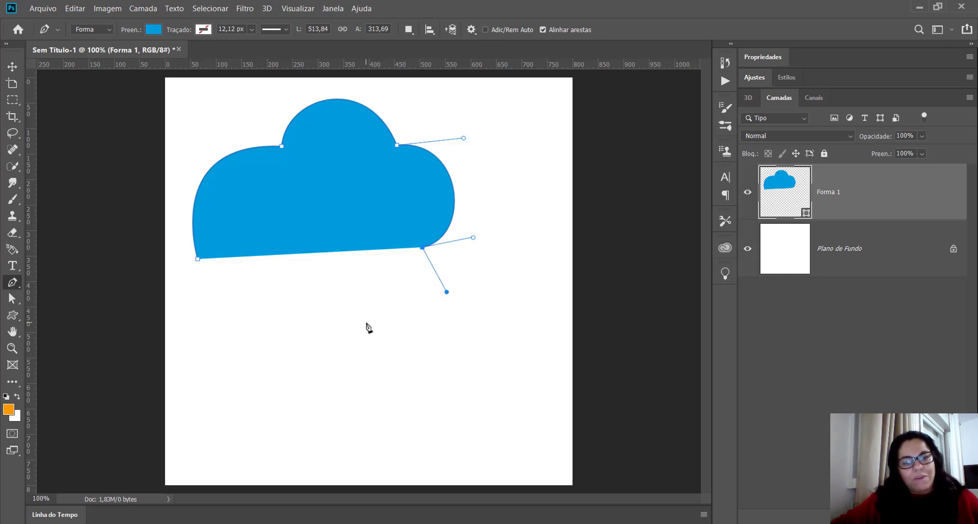
# - Add the lower-right and bottom lobes, extending the outline to about 559 px high and redirecting each outgoing handle outward
pyautogui.moveTo(366, 324); pyautogui.dragTo(299, 318)
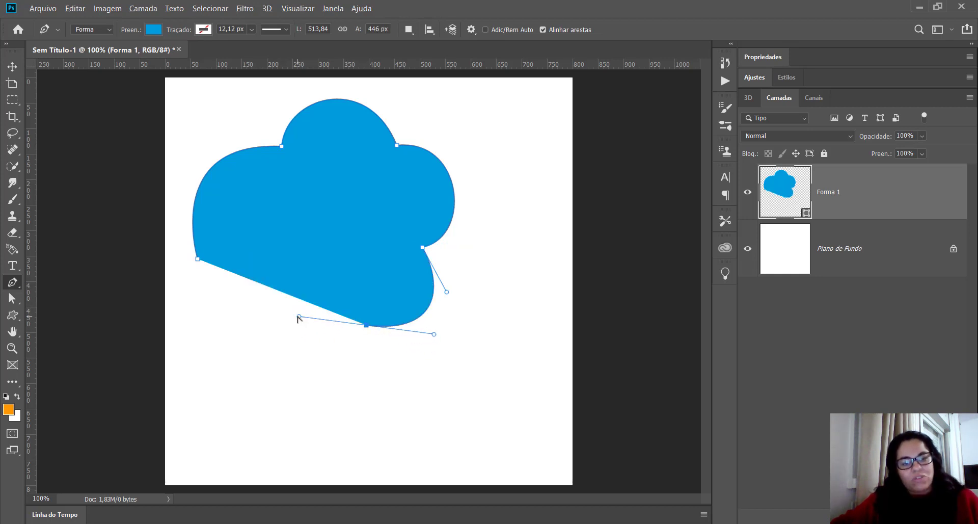
pyautogui.moveTo(299, 317); pyautogui.dragTo(344, 390)
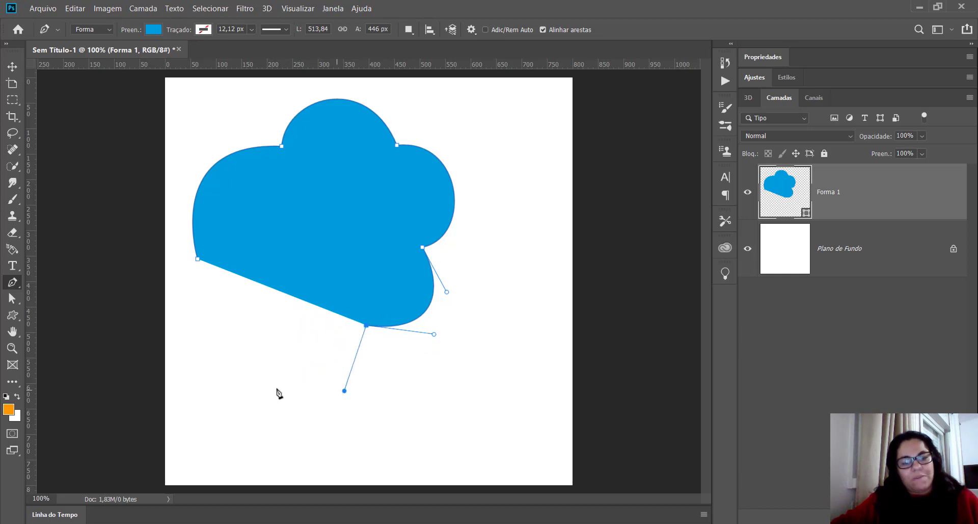
pyautogui.moveTo(243, 351); pyautogui.dragTo(255, 301)
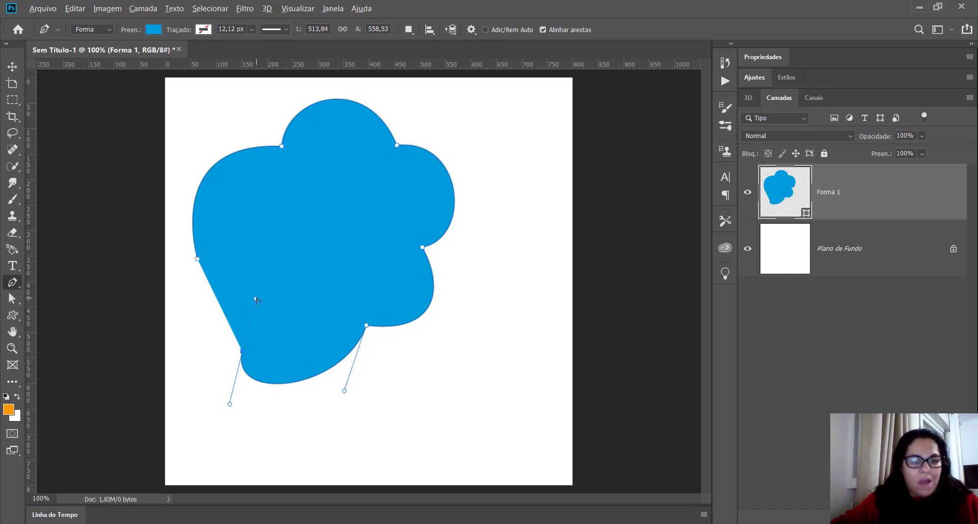
pyautogui.moveTo(235, 307); pyautogui.dragTo(183, 336)
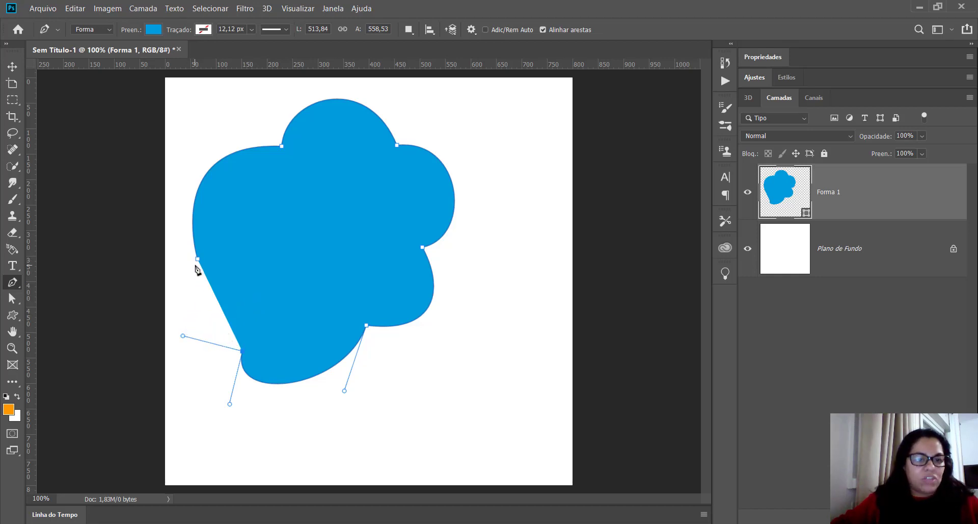
# - Close the cloud outline at its starting anchor point with a curved left lobe
pyautogui.hotkey('ctrl', '+')
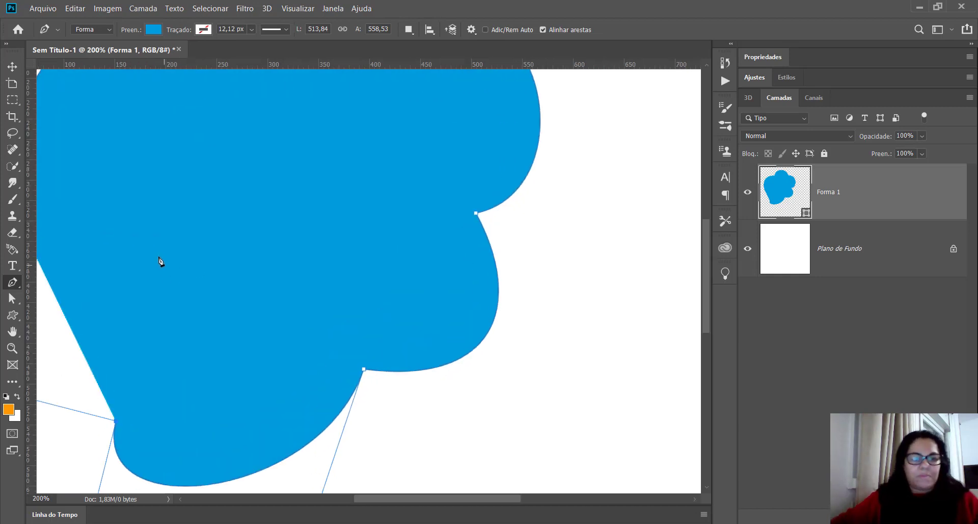
pyautogui.moveTo(179, 233); pyautogui.dragTo(316, 258)
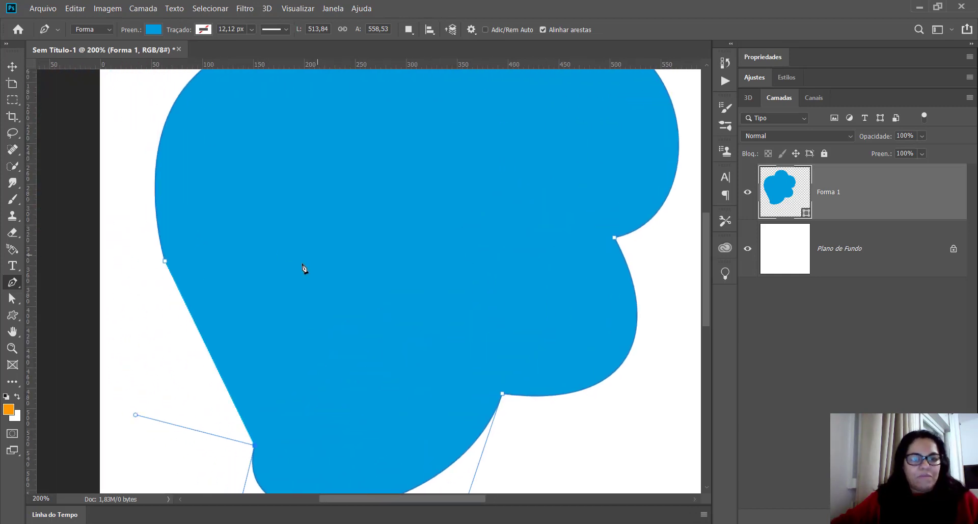
pyautogui.click(164, 263)
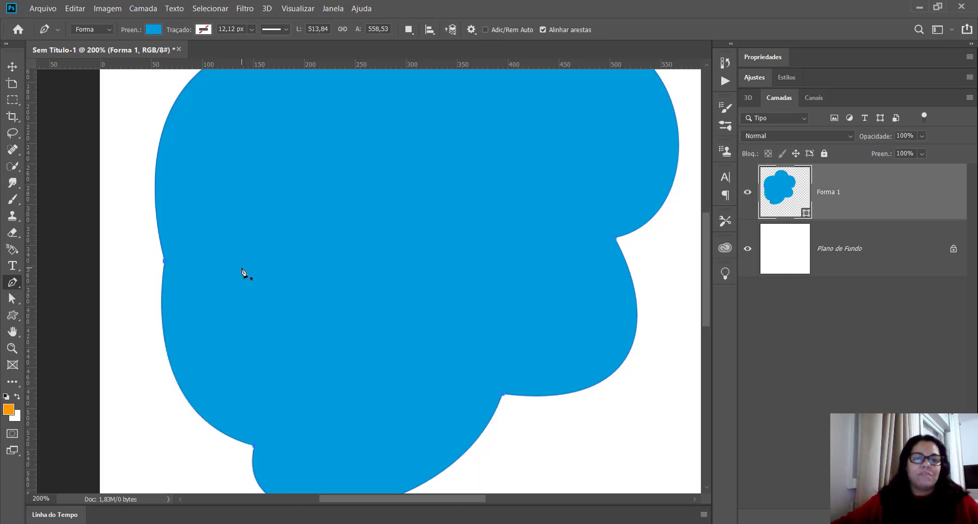
pyautogui.scroll(-3, 243, 272)
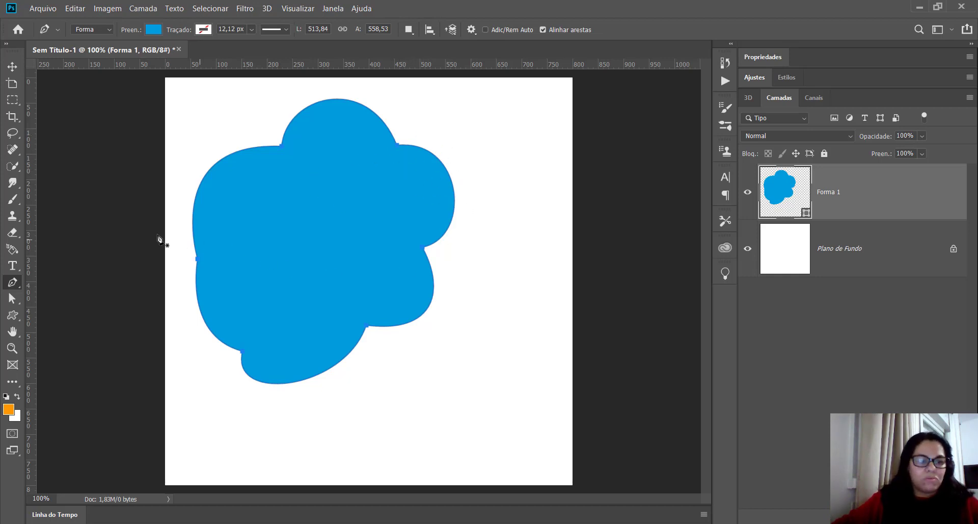
# - Reshape the cloud's left side with the Direct Selection tool, moving the left anchor outward and adjusting both handles to round the adjoining lobes
pyautogui.click(11, 300)
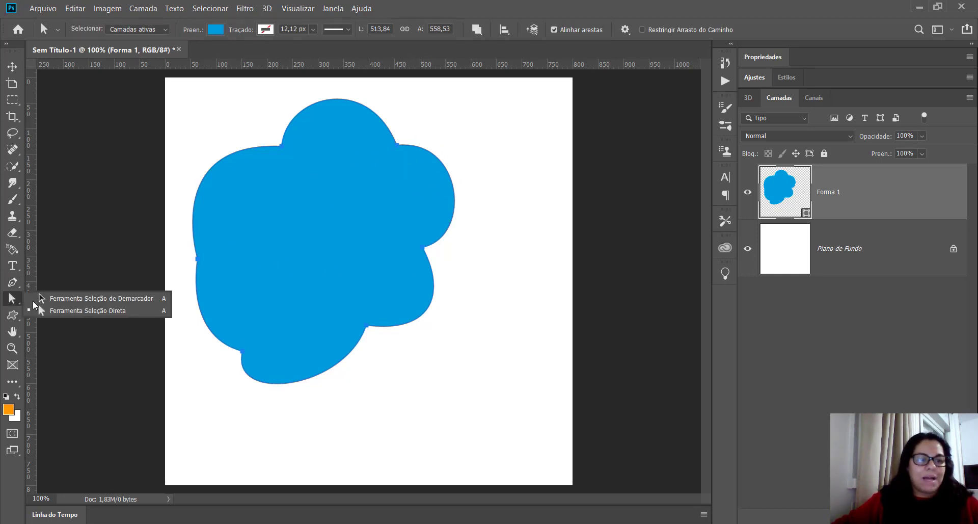
pyautogui.click(53, 310)
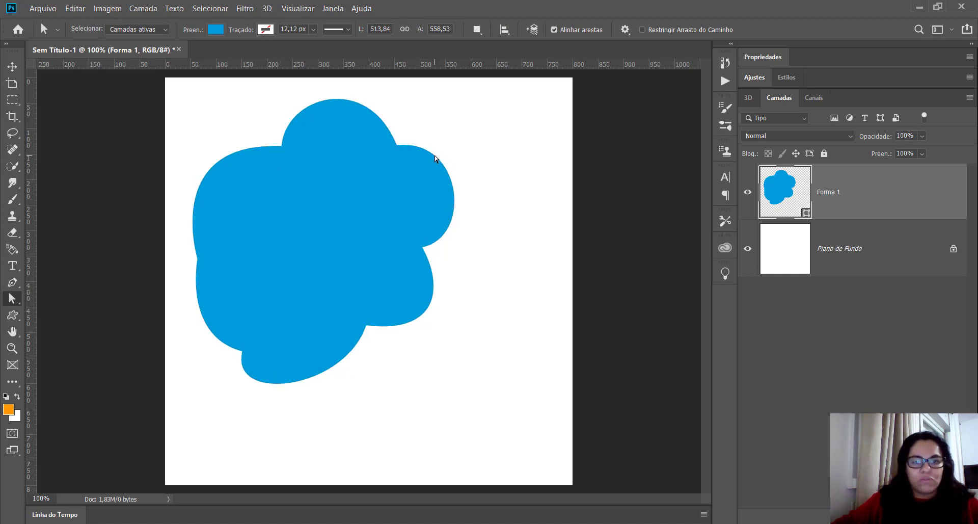
pyautogui.click(405, 150)
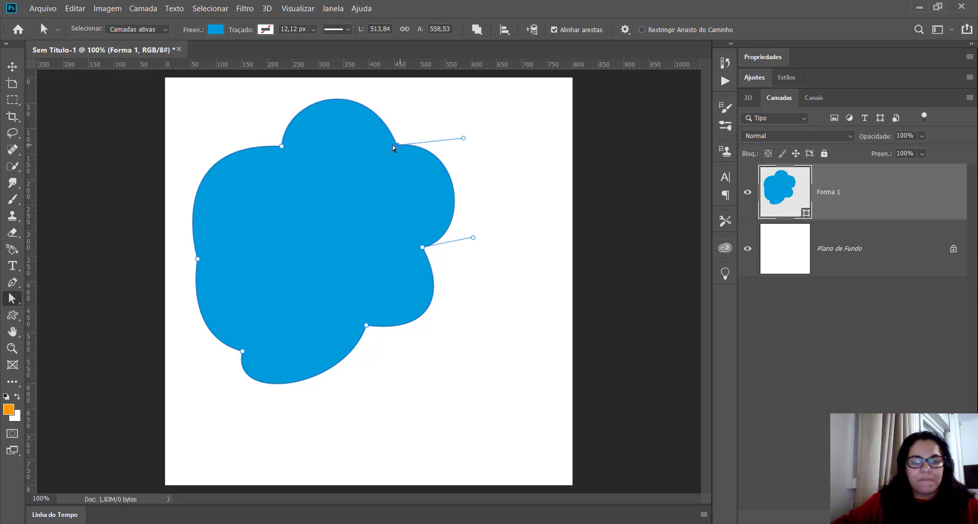
pyautogui.click(196, 264)
pyautogui.moveTo(198, 262); pyautogui.dragTo(167, 290)
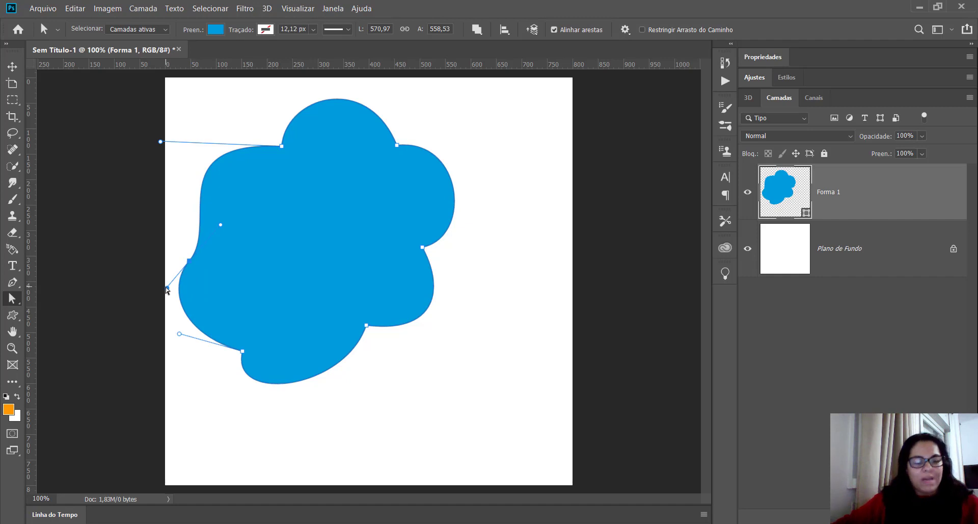
pyautogui.moveTo(222, 227); pyautogui.dragTo(179, 228)
pyautogui.moveTo(188, 263); pyautogui.dragTo(186, 260)
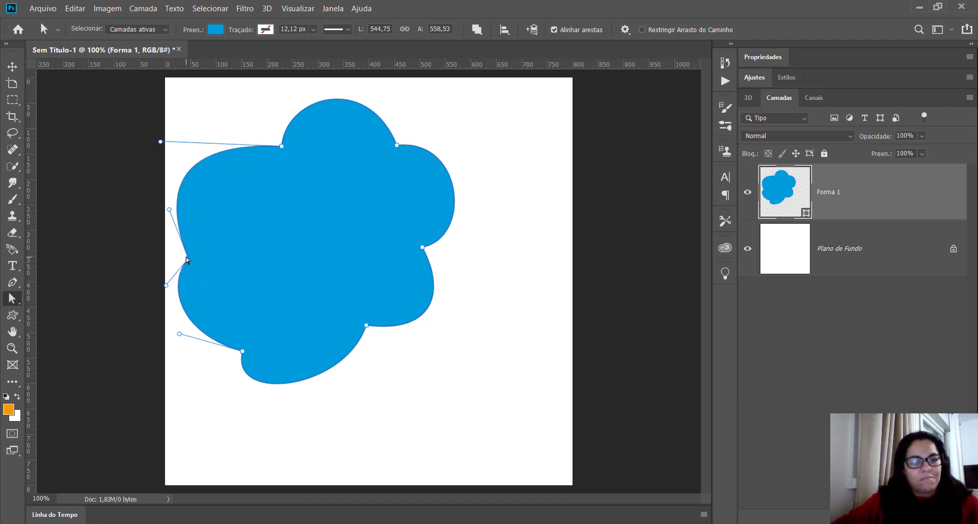
# - Reshape the cloud to about 535 × 523 px with the Direct Selection tool, moving its lower, right, upper-left and left anchors and the left handle
pyautogui.click(243, 351)
pyautogui.moveTo(235, 335); pyautogui.dragTo(249, 334)
pyautogui.moveTo(368, 327); pyautogui.dragTo(357, 310)
pyautogui.moveTo(425, 250); pyautogui.dragTo(404, 246)
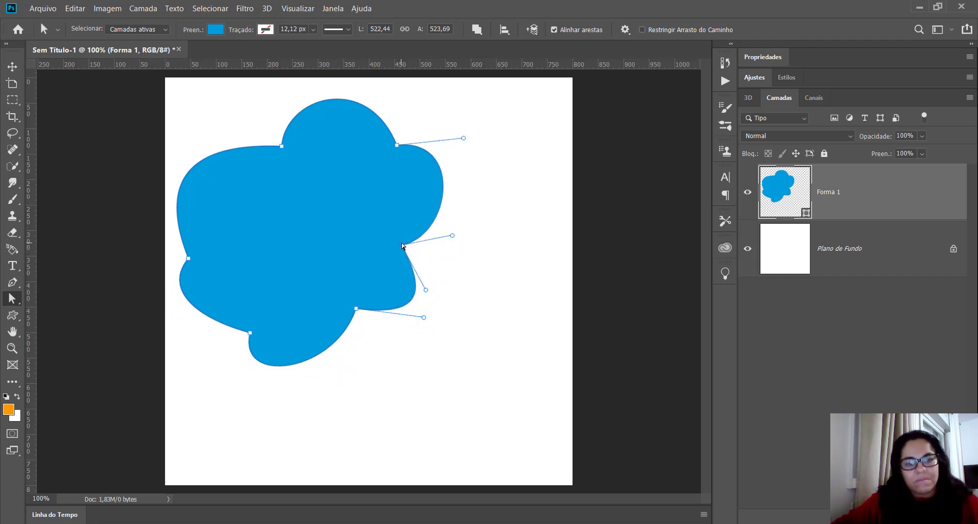
pyautogui.moveTo(403, 246); pyautogui.dragTo(428, 250)
pyautogui.moveTo(280, 148); pyautogui.dragTo(302, 152)
pyautogui.moveTo(188, 256); pyautogui.dragTo(205, 228)
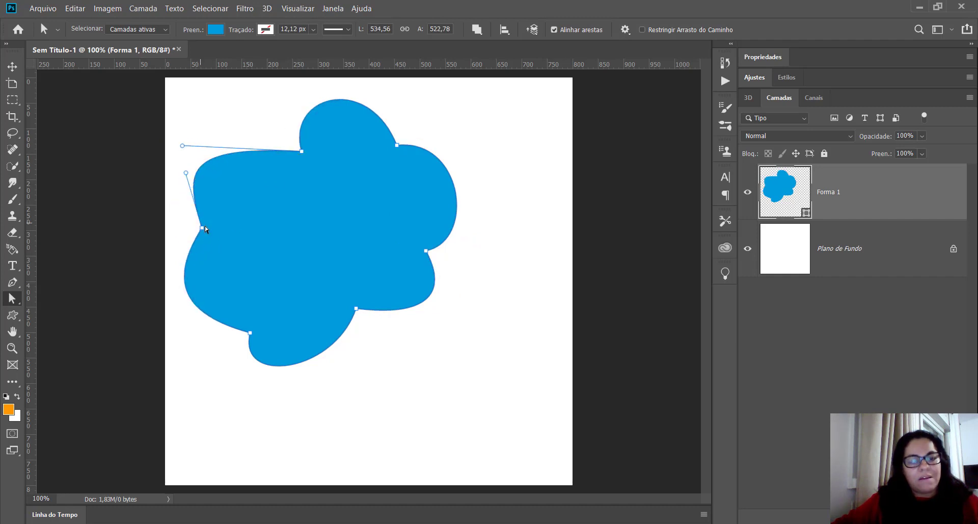
pyautogui.moveTo(185, 174); pyautogui.dragTo(196, 180)
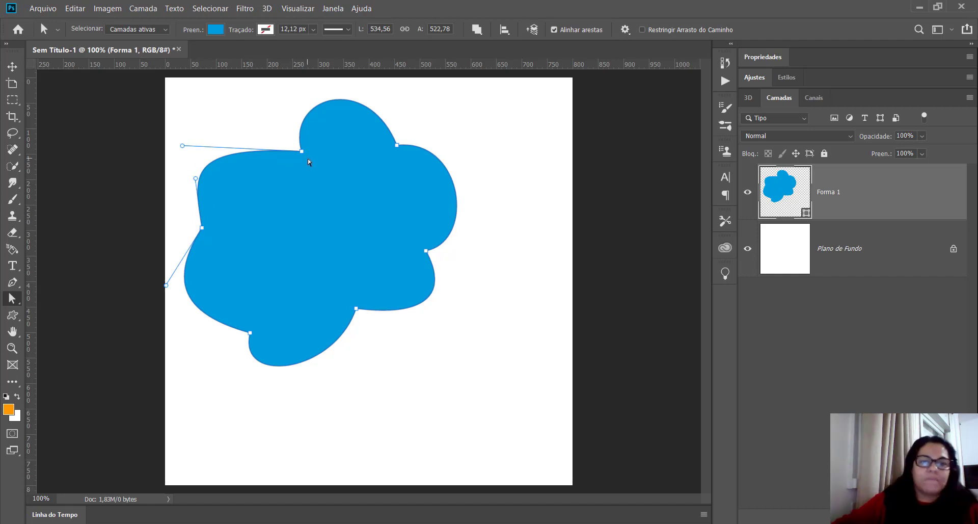
# - Scale the cloud to about 40% and place it near the canvas's upper-left corner
pyautogui.click(12, 66)
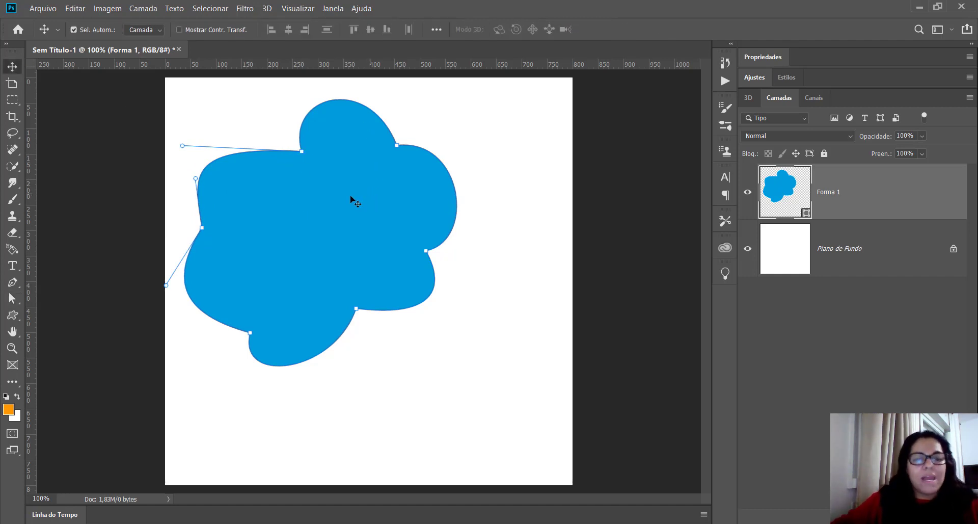
pyautogui.moveTo(343, 212); pyautogui.dragTo(386, 206)
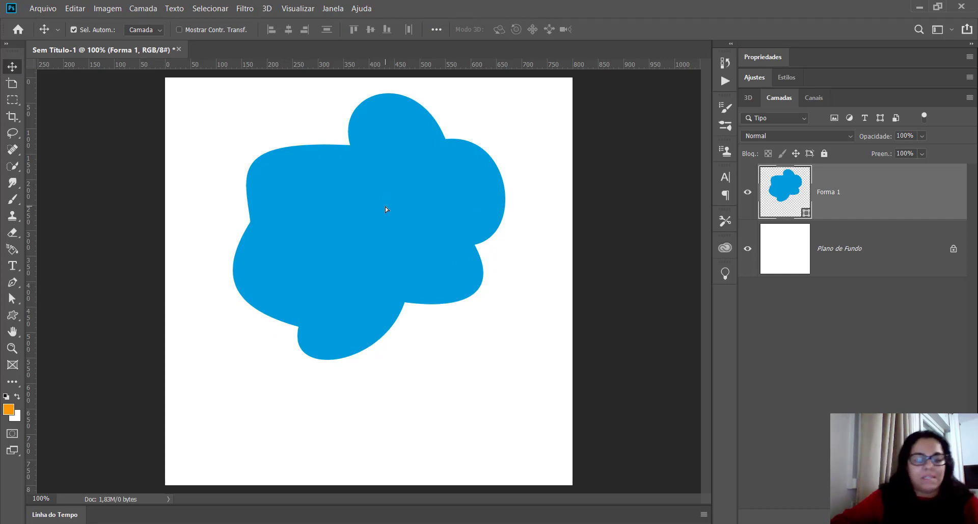
pyautogui.hotkey('ctrl', 't')
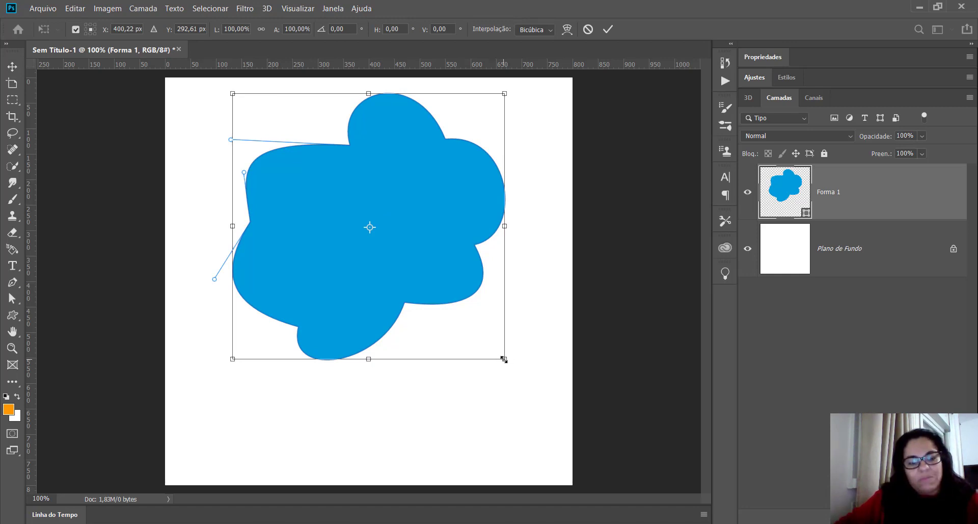
pyautogui.moveTo(504, 359); pyautogui.dragTo(317, 220)
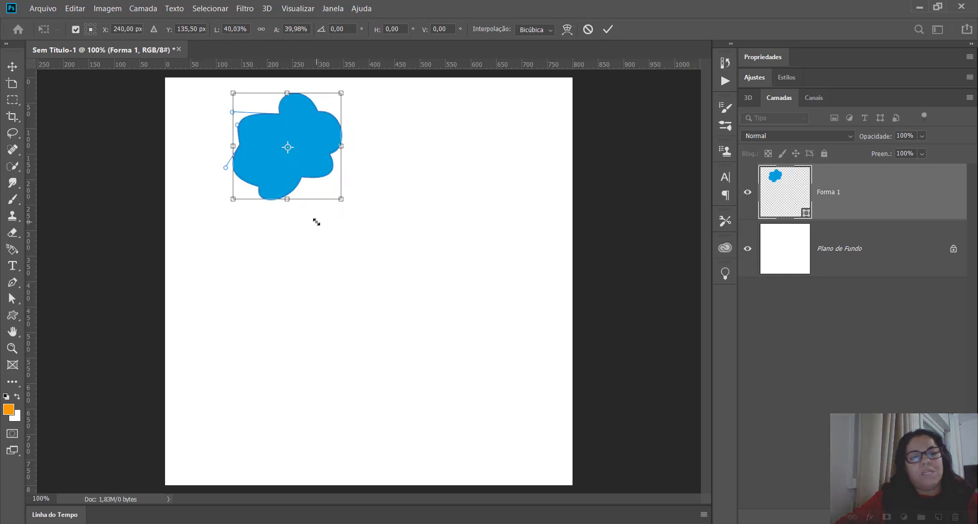
pyautogui.press('Return')
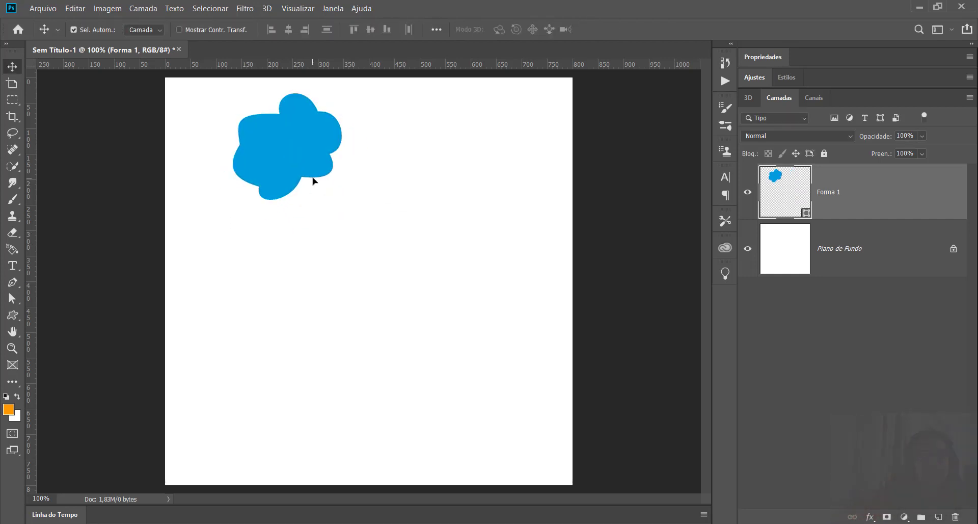
pyautogui.moveTo(308, 162); pyautogui.dragTo(260, 176)
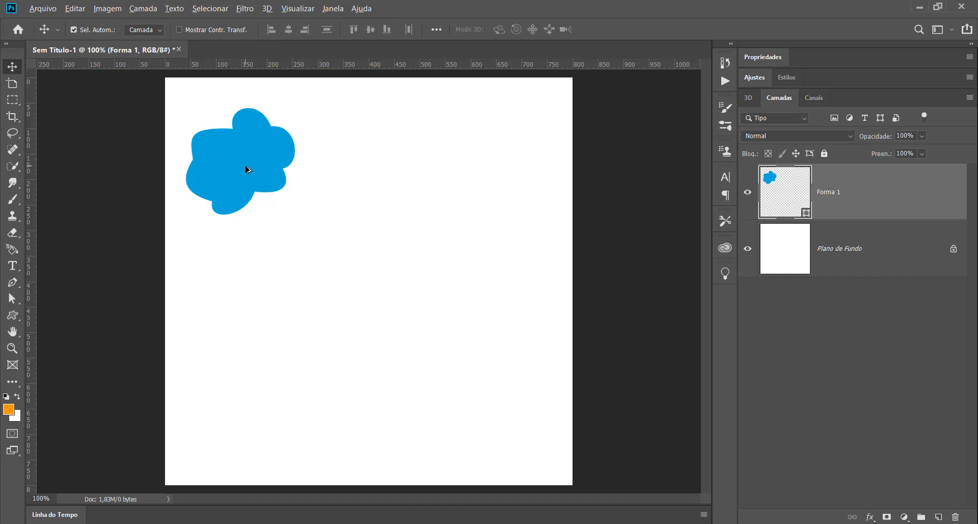
# - Duplicate the cloud twice and arrange the three clouds in a row across the upper part of the canvas
pyautogui.moveTo(247, 169); pyautogui.dragTo(512, 181)
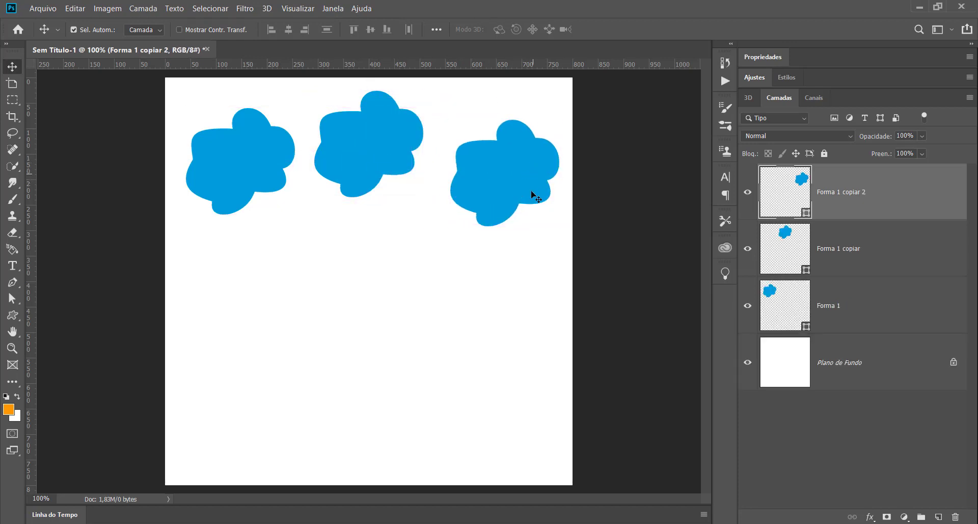
pyautogui.moveTo(502, 175); pyautogui.dragTo(494, 168)
pyautogui.moveTo(396, 153); pyautogui.dragTo(395, 176)
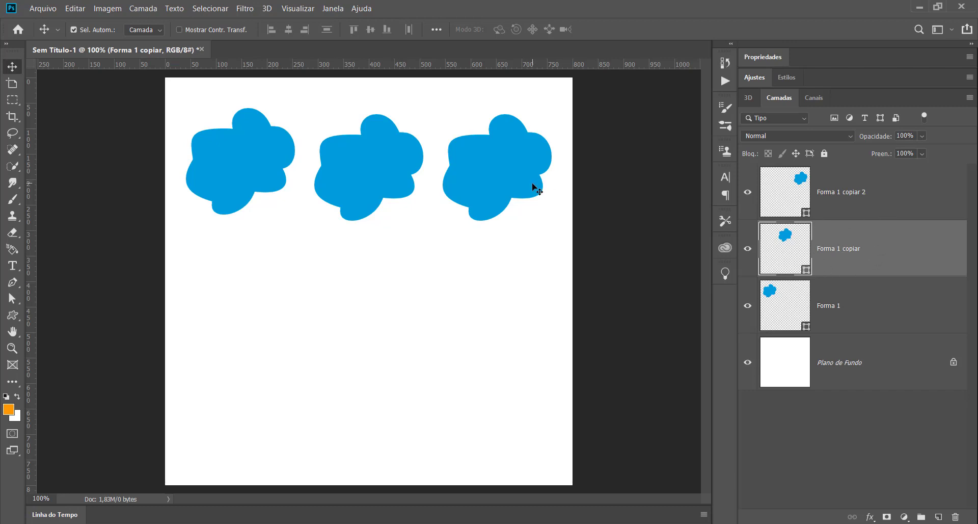
pyautogui.moveTo(533, 189); pyautogui.dragTo(531, 224)
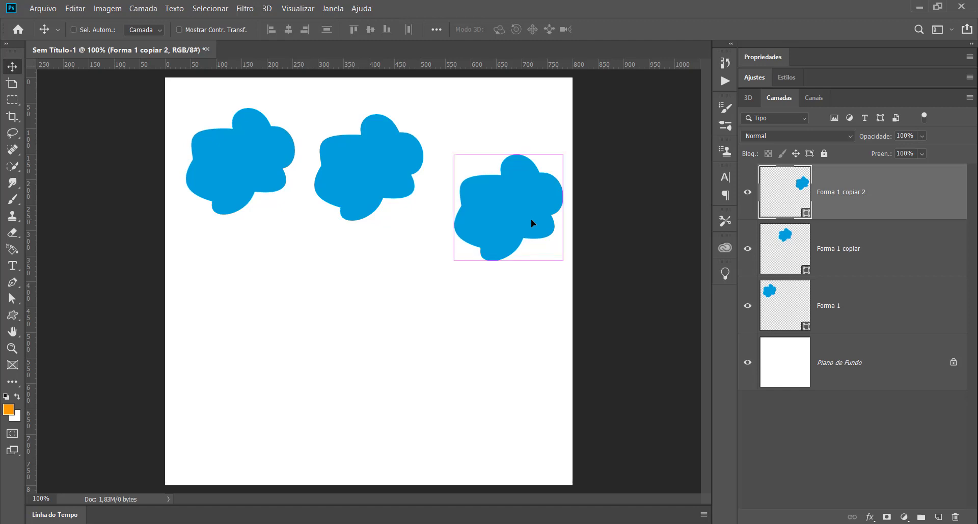
pyautogui.hotkey('ctrl', '+')
pyautogui.hotkey('ctrl', '-')
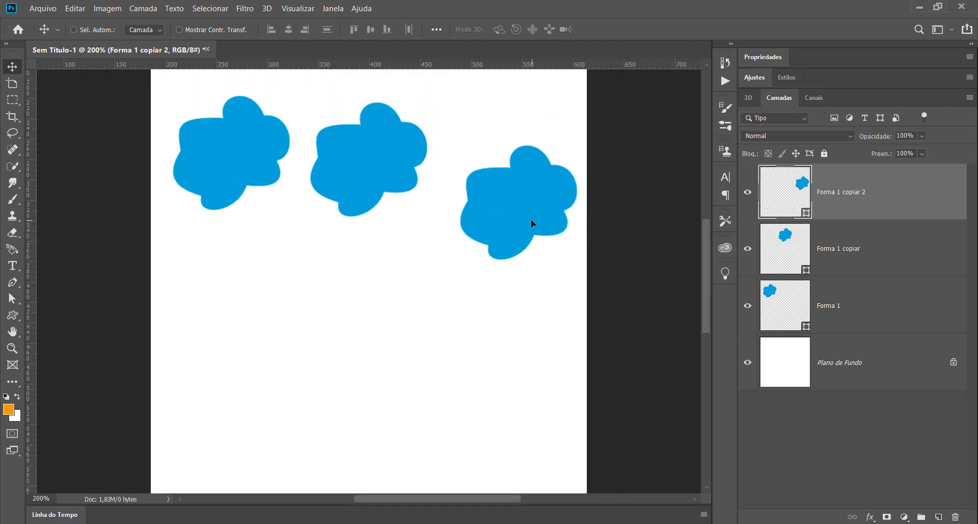
pyautogui.moveTo(519, 219); pyautogui.dragTo(519, 189)
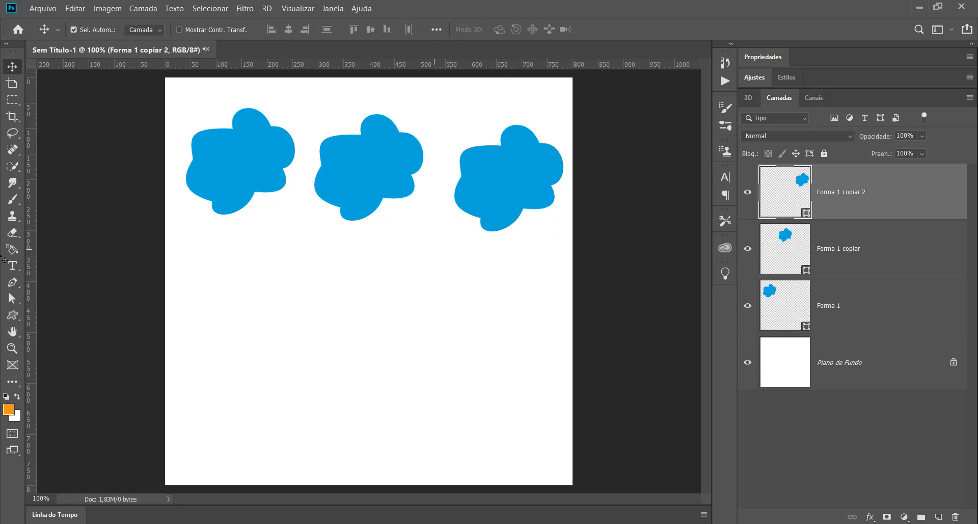
# - Draw a blue rectangle about 915 × 207 px across the canvas's lower part and move it up to Y 593 px
pyautogui.click(15, 329)
pyautogui.click(15, 319)
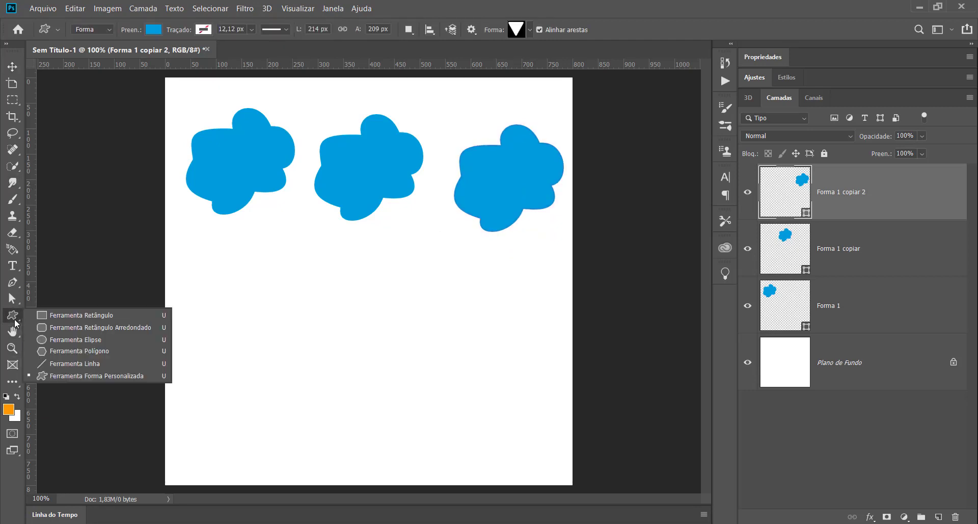
pyautogui.click(63, 314)
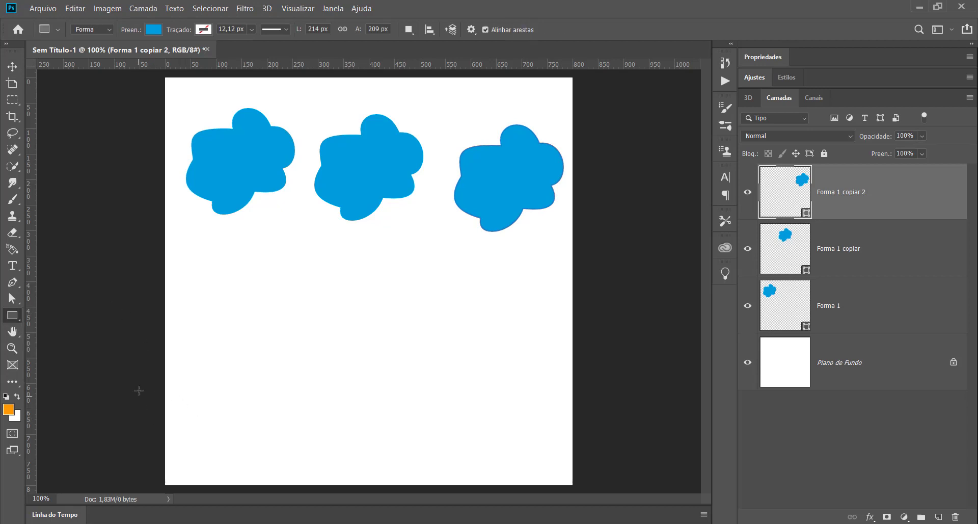
pyautogui.moveTo(138, 390); pyautogui.dragTo(604, 494)
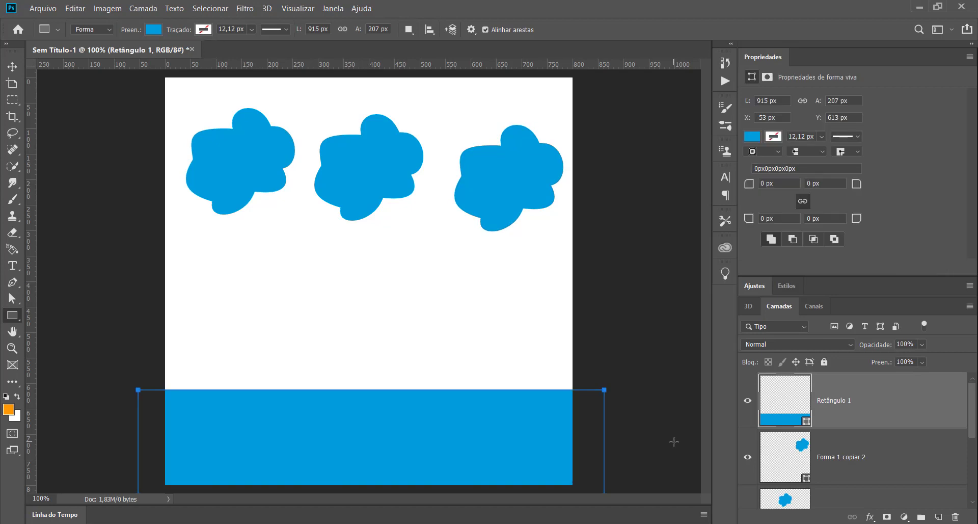
pyautogui.click(13, 66)
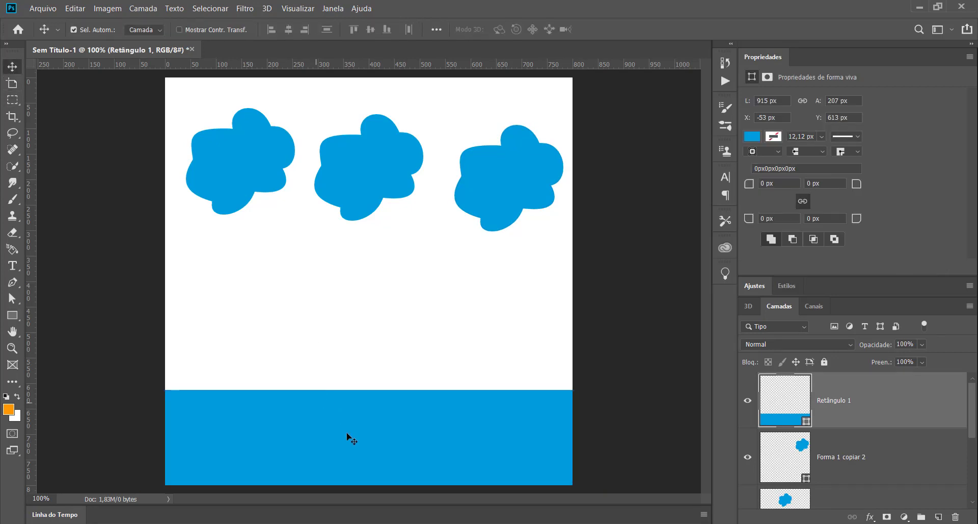
pyautogui.moveTo(349, 438); pyautogui.dragTo(356, 429)
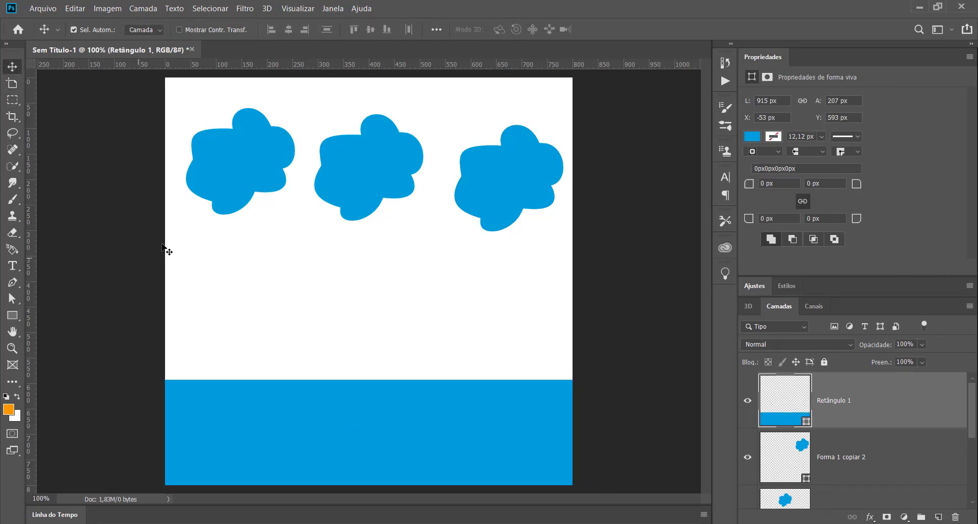
# - Add two anchor points to the rectangle's top edge and convert them to smooth points, bending the edge into two waves
pyautogui.click(12, 282)
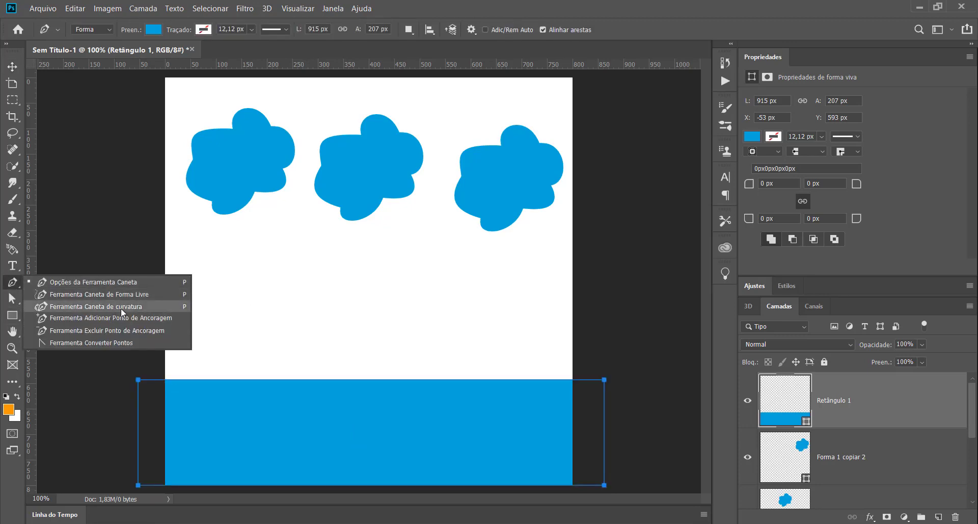
pyautogui.click(87, 319)
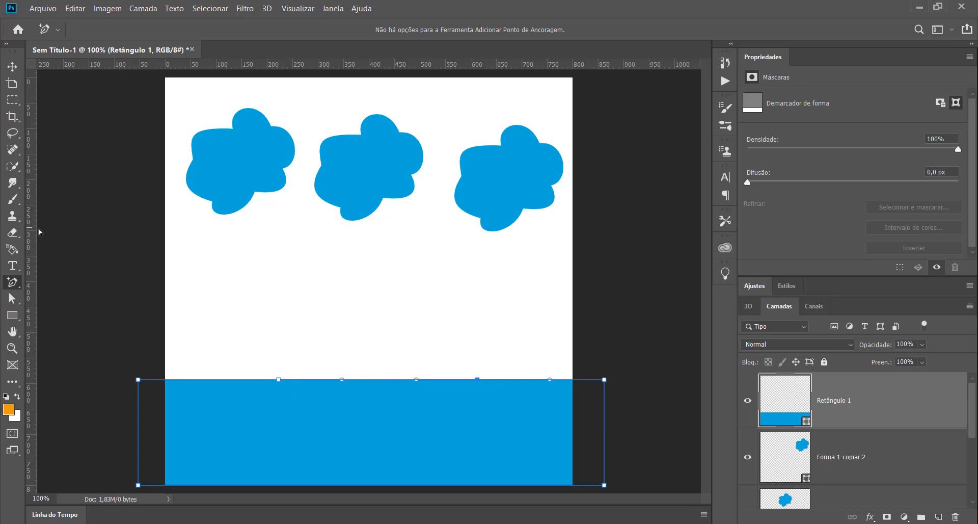
pyautogui.rightClick(15, 283)
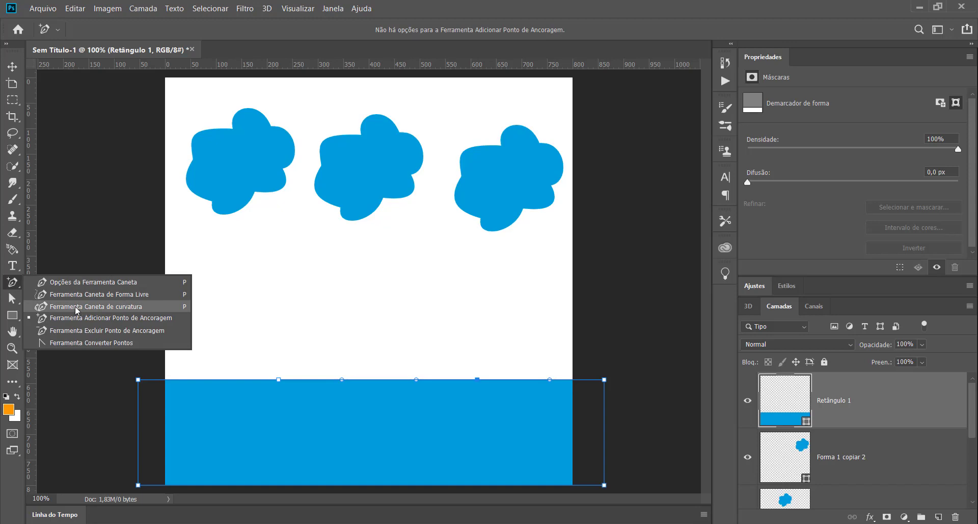
pyautogui.click(81, 341)
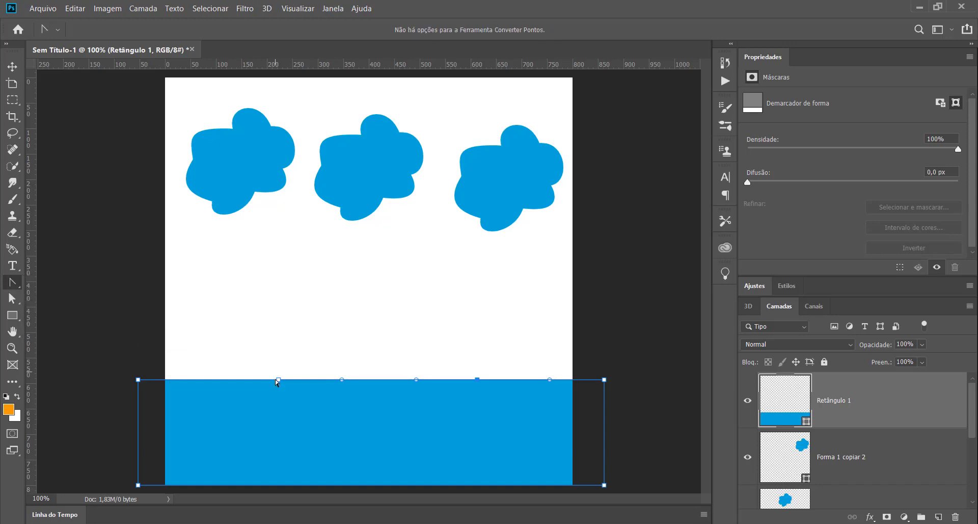
pyautogui.rightClick(10, 283)
pyautogui.click(96, 343)
pyautogui.moveTo(278, 379); pyautogui.dragTo(330, 325)
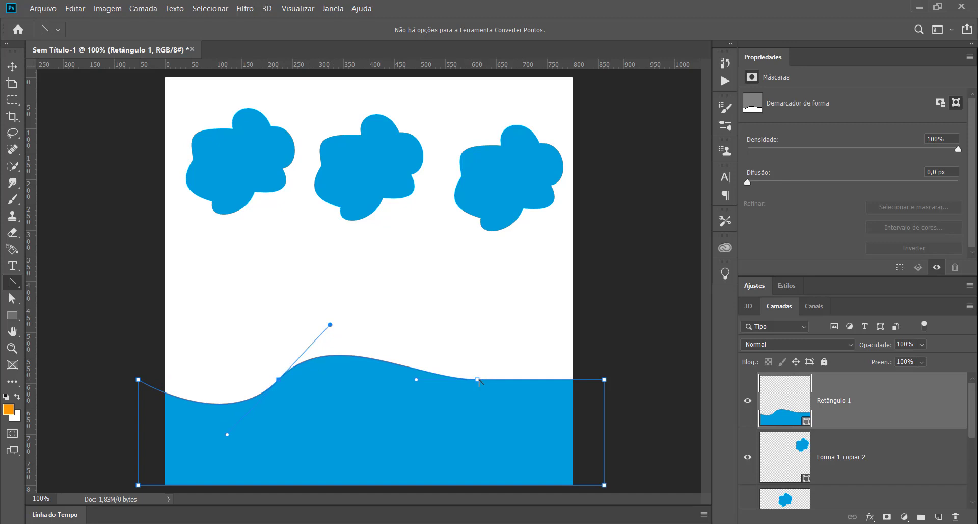
pyautogui.moveTo(478, 380); pyautogui.dragTo(507, 312)
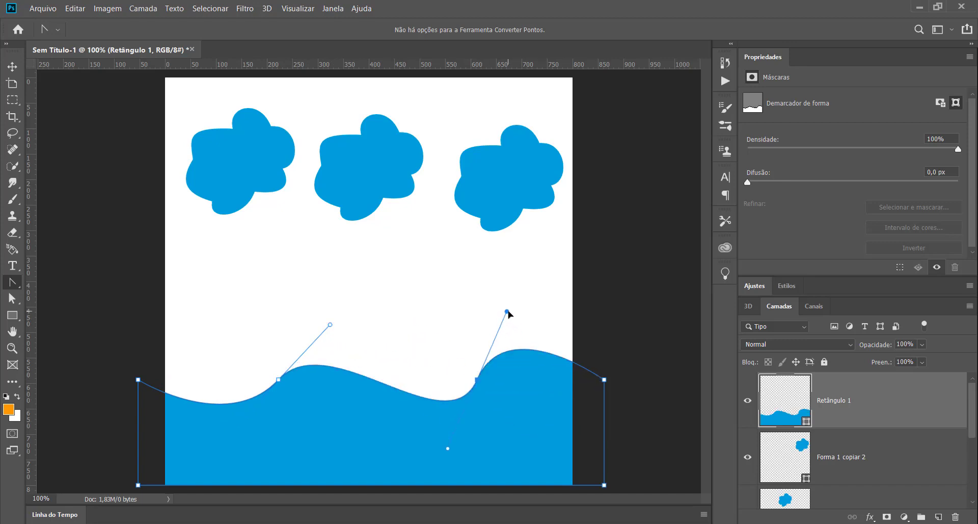
pyautogui.click(12, 66)
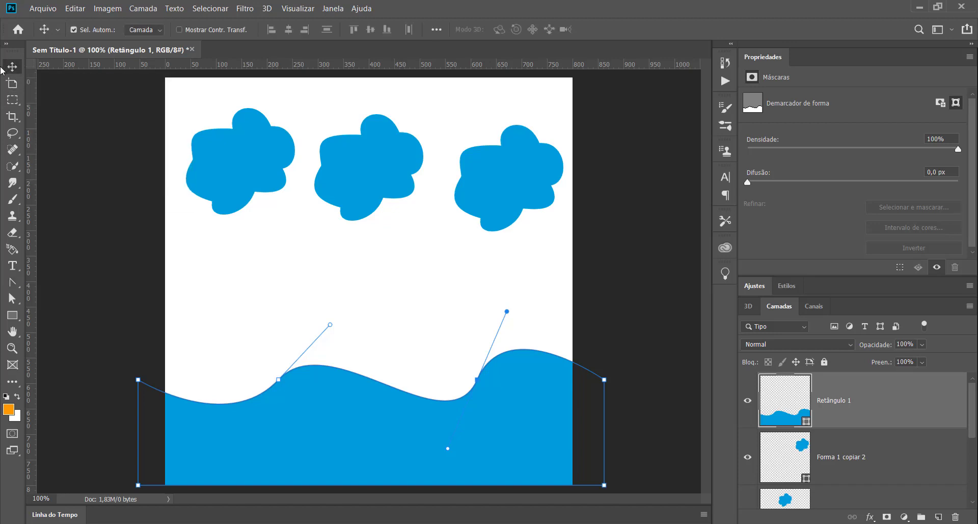
pyautogui.click(270, 262)
pyautogui.moveTo(441, 426); pyautogui.dragTo(401, 429)
pyautogui.moveTo(446, 433); pyautogui.dragTo(456, 433)
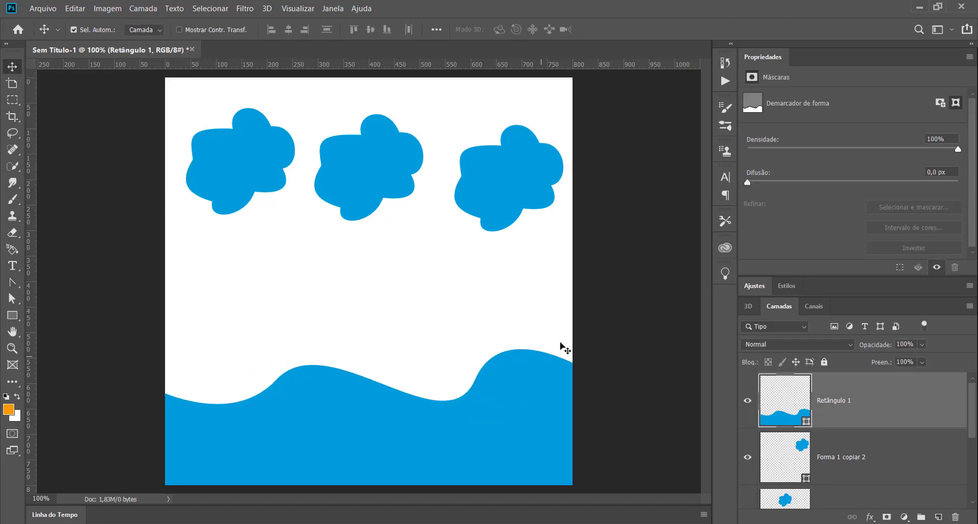
pyautogui.click(635, 333)
pyautogui.click(532, 417)
# - Draw a closed, curved whale-like shape about 525 × 284 px between the clouds and the waves with the Pen tool
pyautogui.click(14, 288)
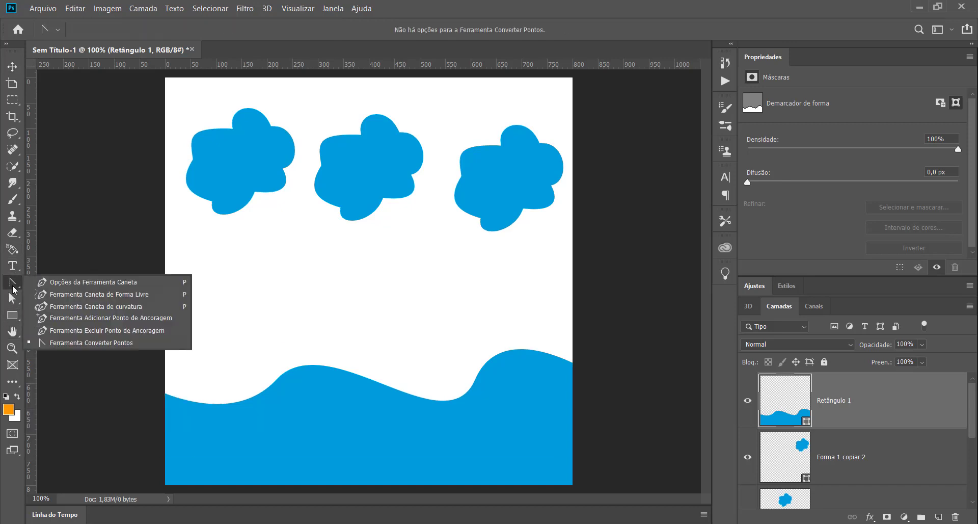
pyautogui.click(65, 287)
pyautogui.click(199, 298)
pyautogui.moveTo(303, 247); pyautogui.dragTo(408, 282)
pyautogui.click(436, 242)
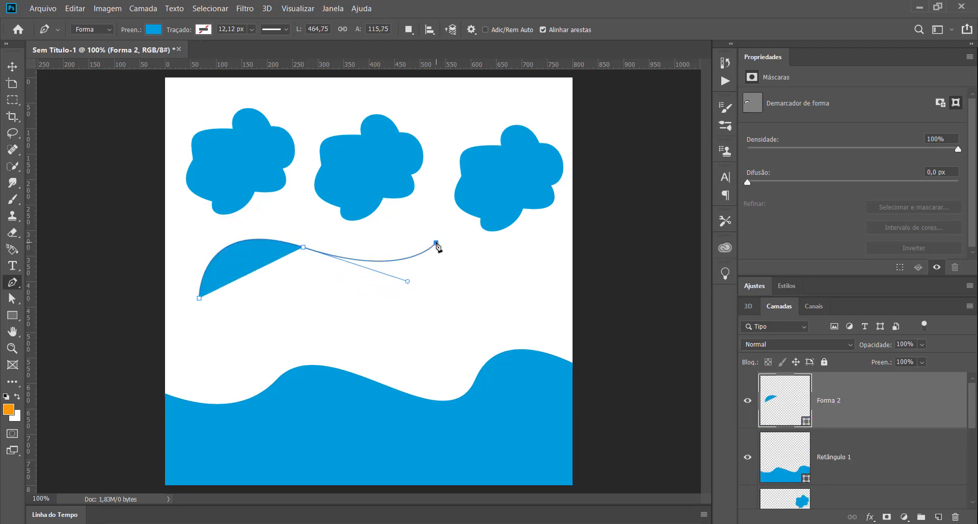
pyautogui.moveTo(437, 247); pyautogui.dragTo(437, 179)
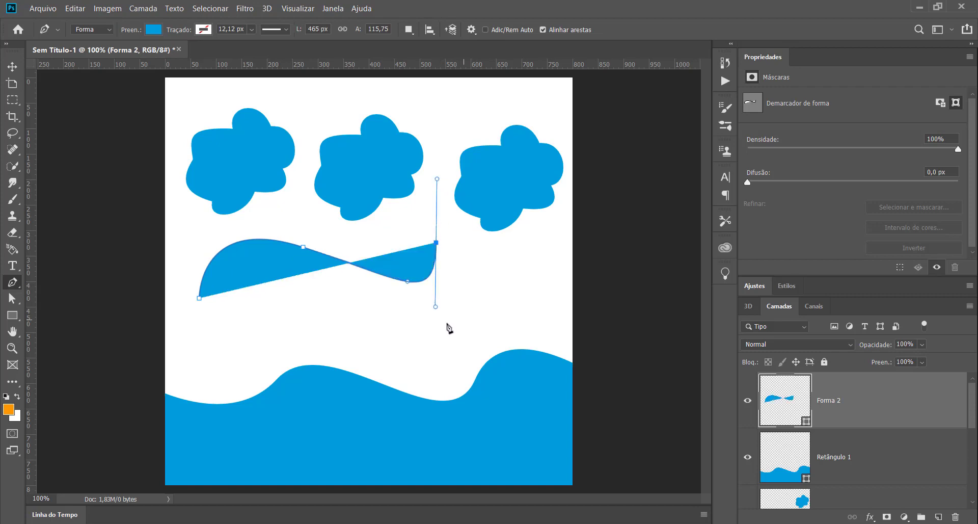
pyautogui.moveTo(429, 346); pyautogui.dragTo(351, 361)
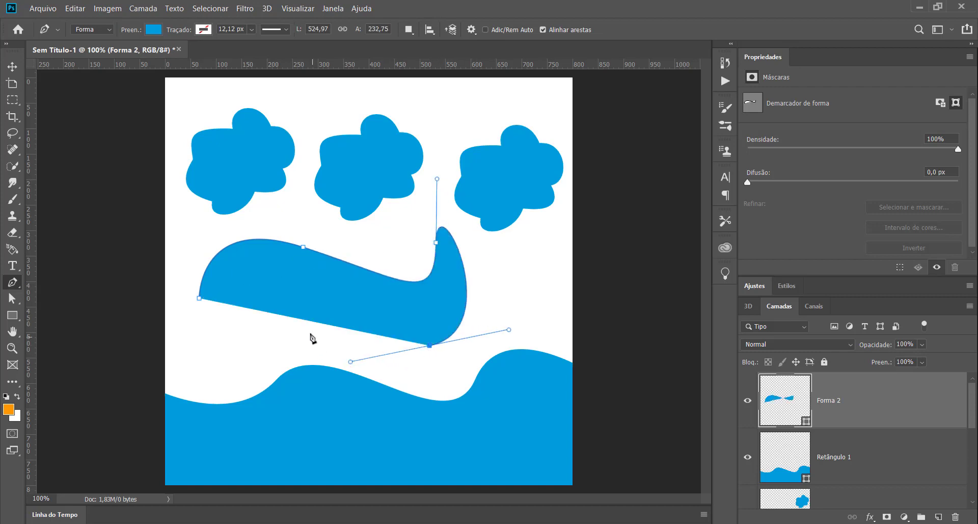
pyautogui.moveTo(303, 332); pyautogui.dragTo(292, 265)
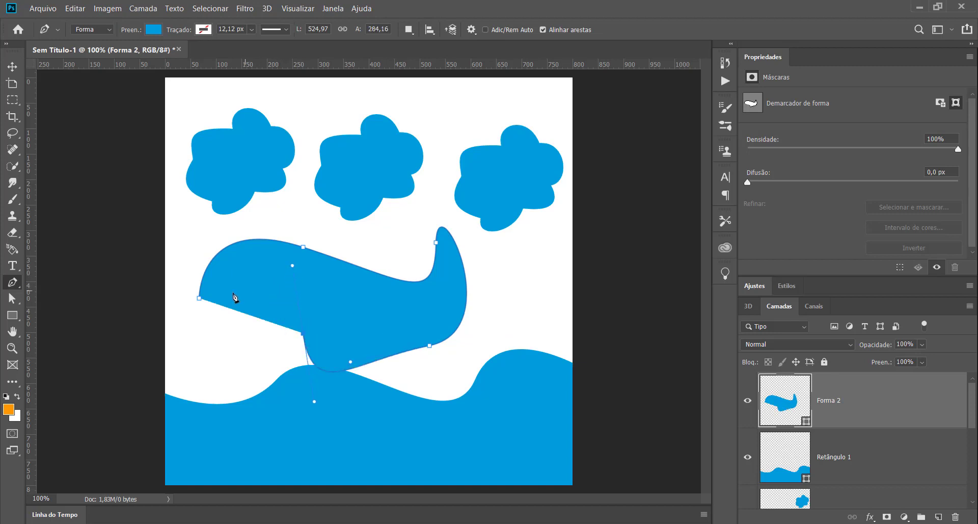
pyautogui.click(199, 298)
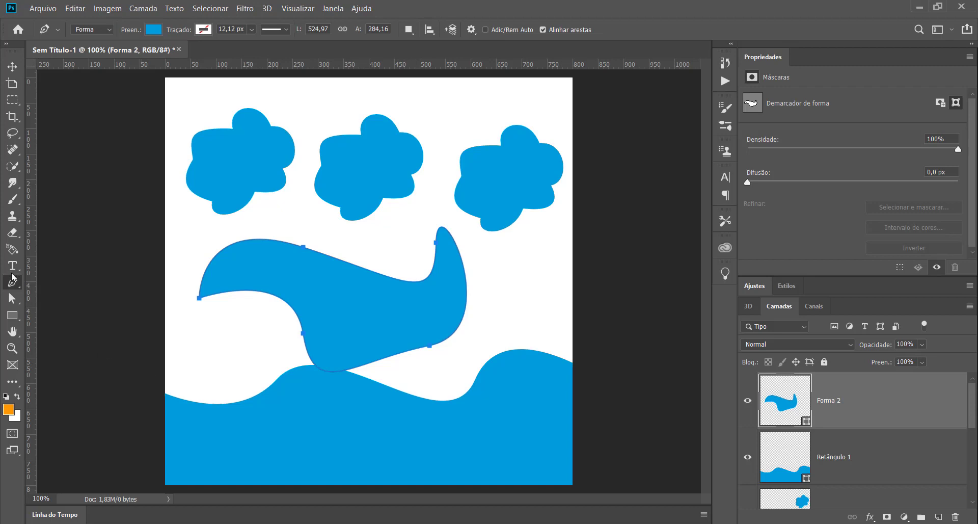
# - Raise the curved shape's upper anchor and shift it right with the Direct Selection tool, extending the height to about 297 px
pyautogui.moveTo(13, 300); pyautogui.dragTo(76, 311)
pyautogui.click(374, 270)
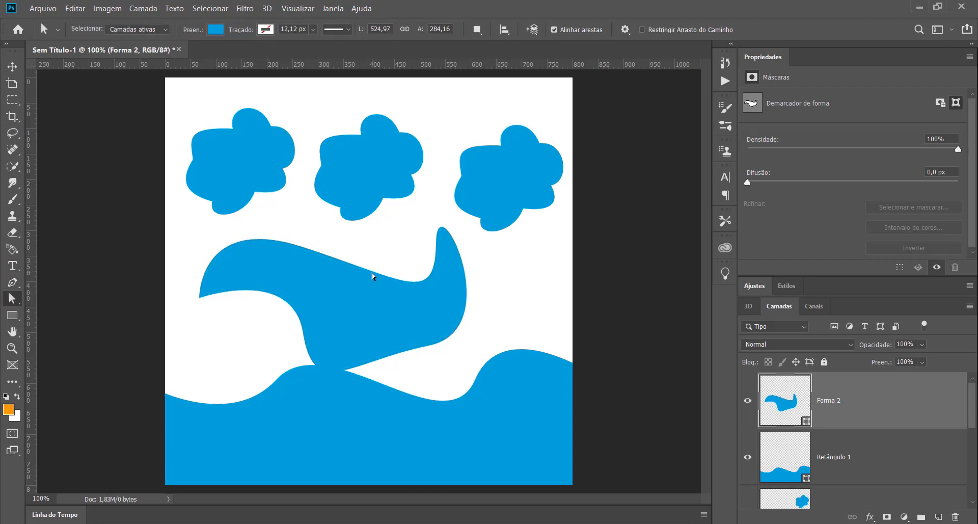
pyautogui.click(330, 266)
pyautogui.moveTo(303, 250); pyautogui.dragTo(432, 267)
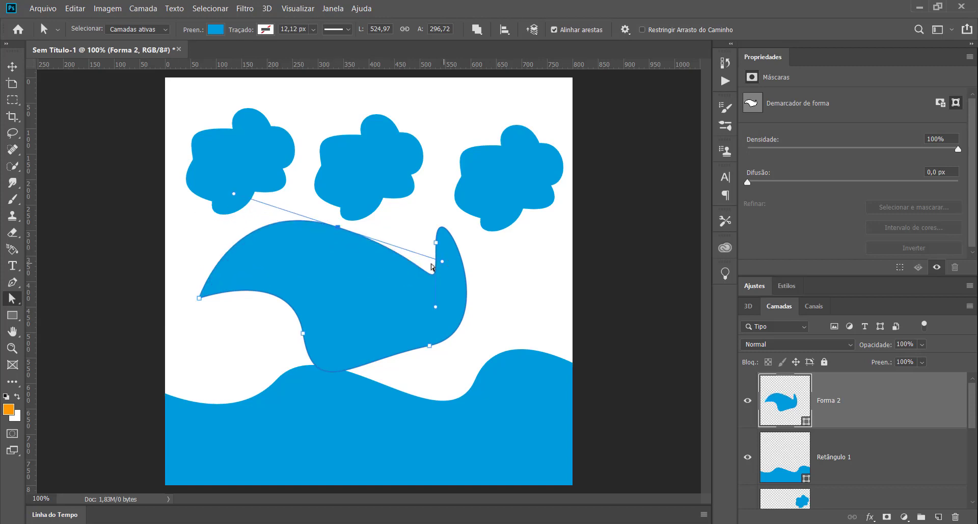
# - Delete the curved whale-like shape between the clouds and the waves
pyautogui.click(430, 310)
pyautogui.press('Delete')
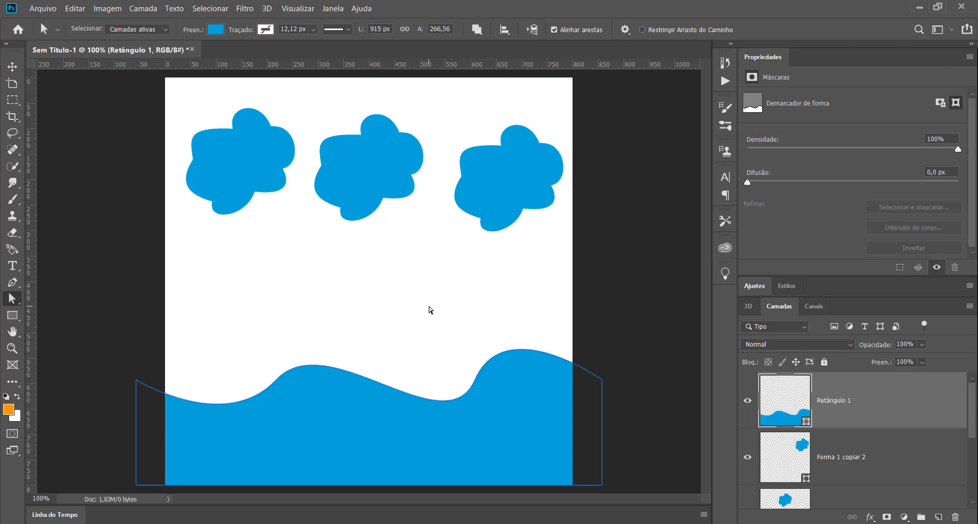
pyautogui.click(484, 445)
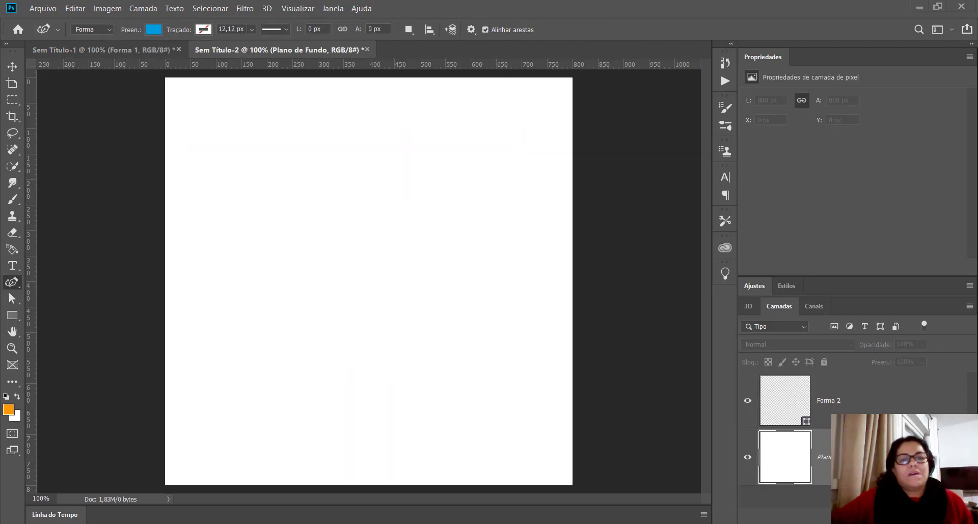
# - In the blank Sem Título-2 document, draw a closed egg-like shape about 404 × 592 px with the Curvature Pen tool
pyautogui.click(91, 49)
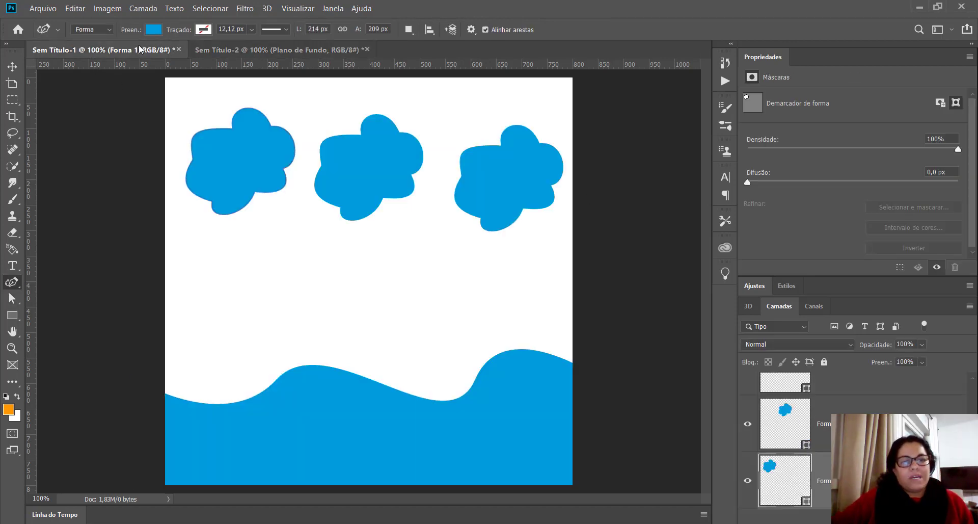
pyautogui.click(246, 50)
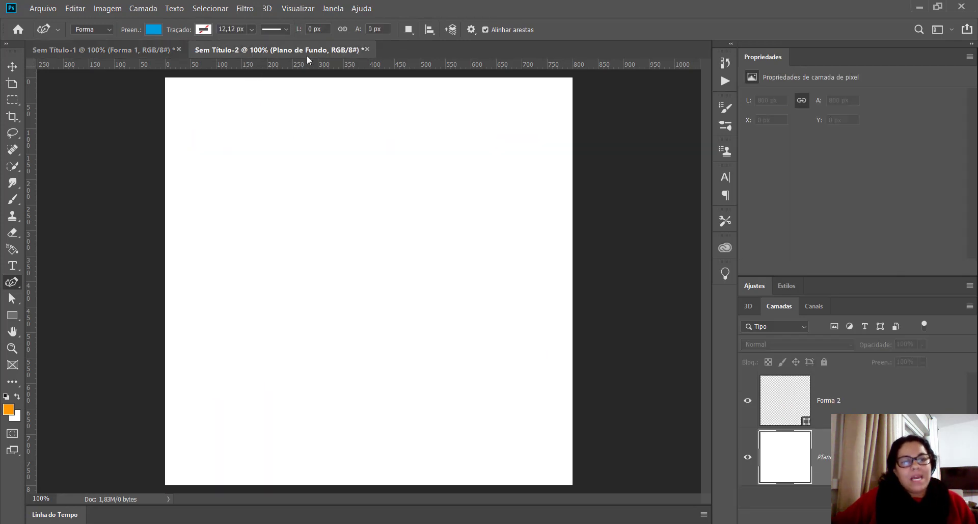
pyautogui.rightClick(12, 282)
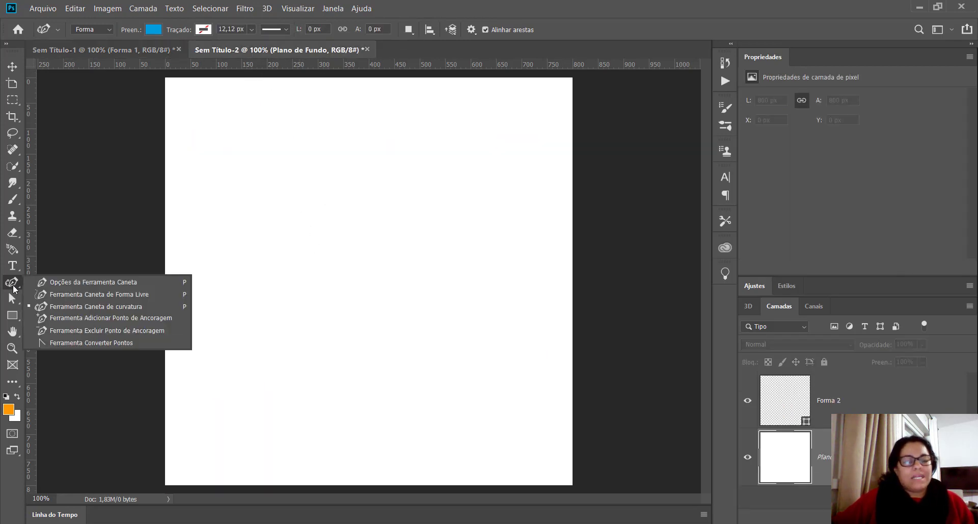
pyautogui.click(104, 307)
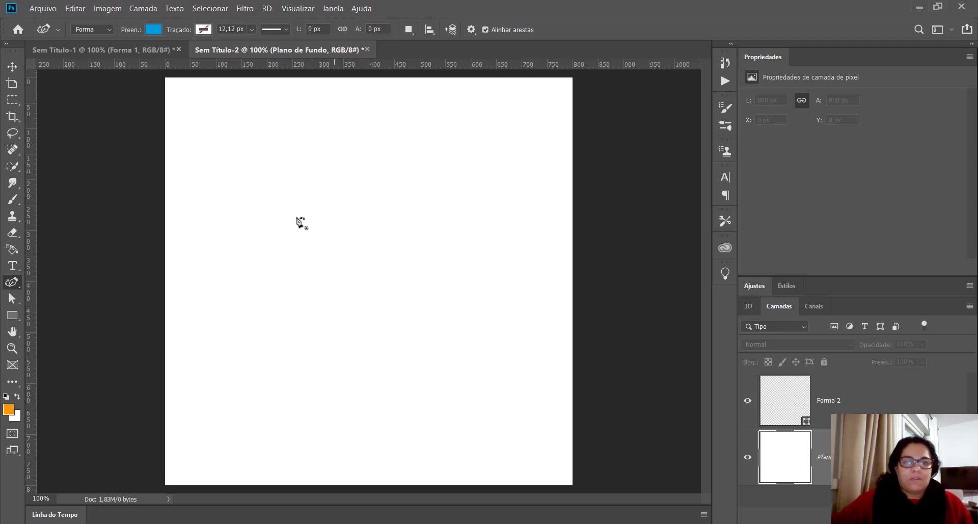
pyautogui.click(240, 249)
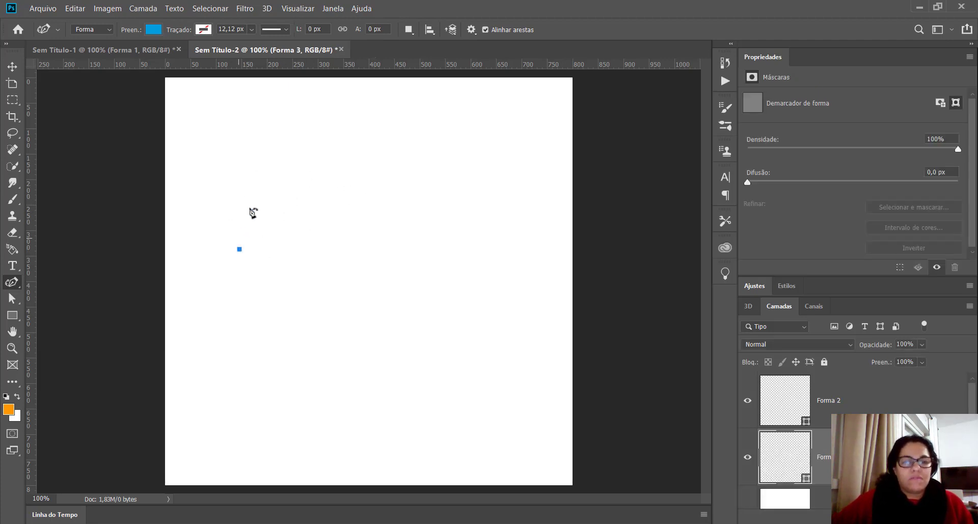
pyautogui.click(278, 161)
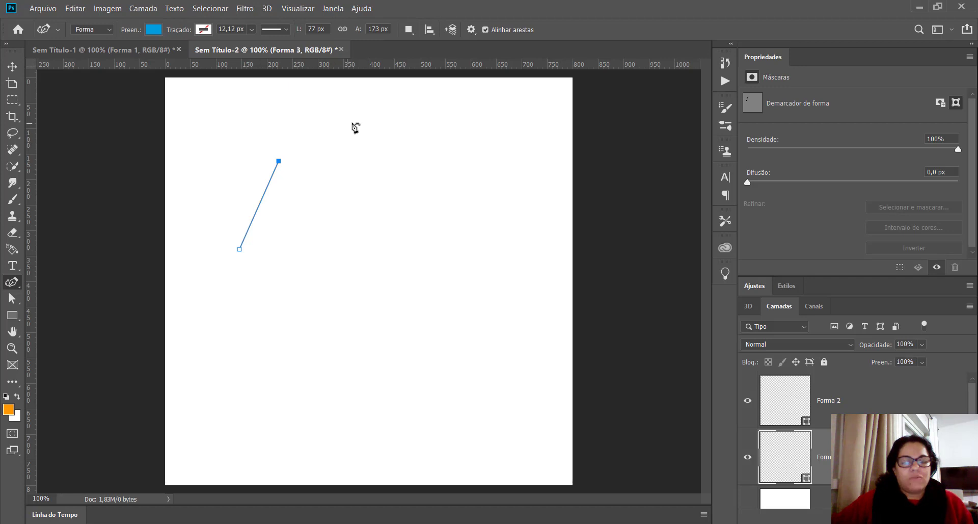
pyautogui.moveTo(356, 126); pyautogui.dragTo(349, 106)
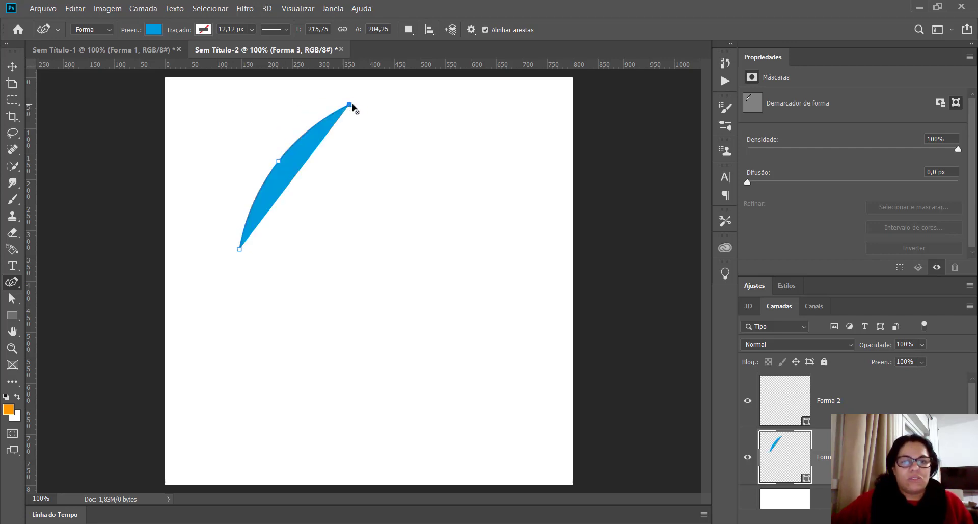
pyautogui.click(420, 159)
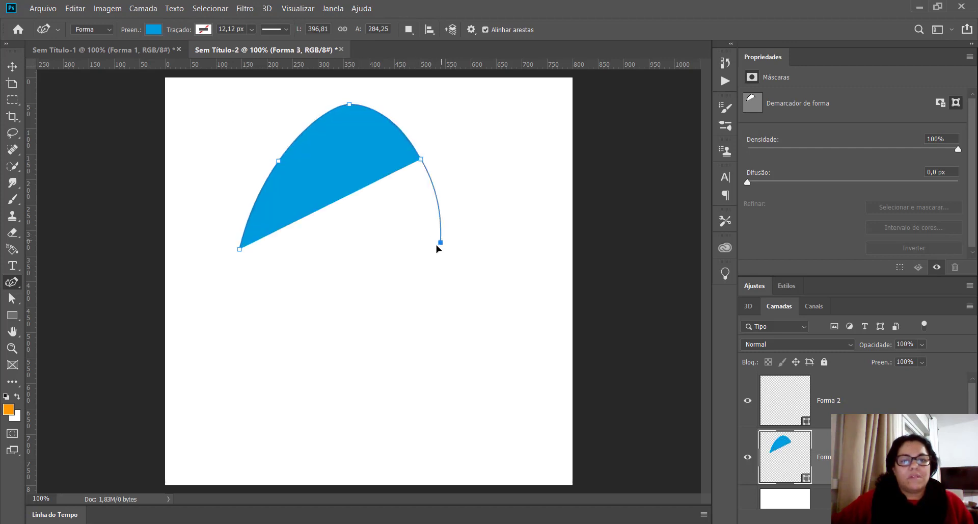
pyautogui.click(445, 243)
pyautogui.moveTo(435, 242); pyautogui.dragTo(431, 243)
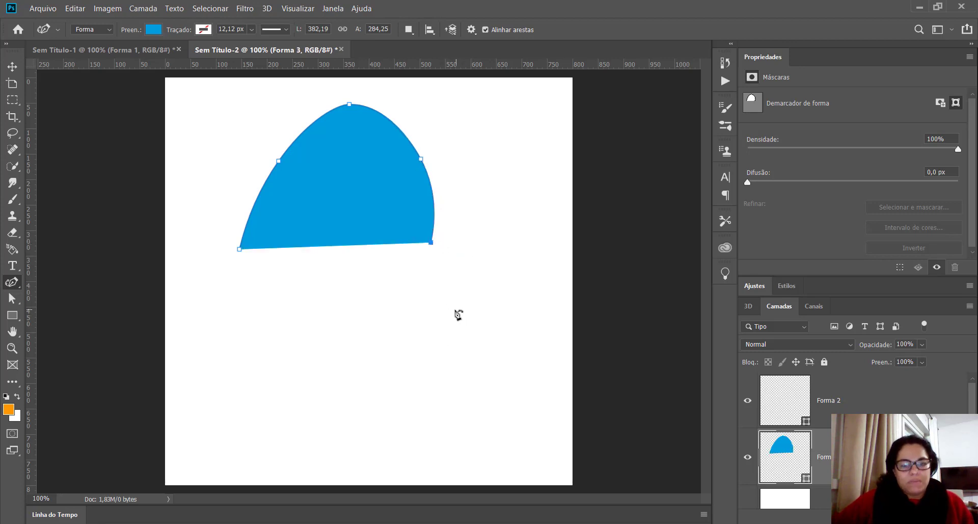
pyautogui.click(431, 370)
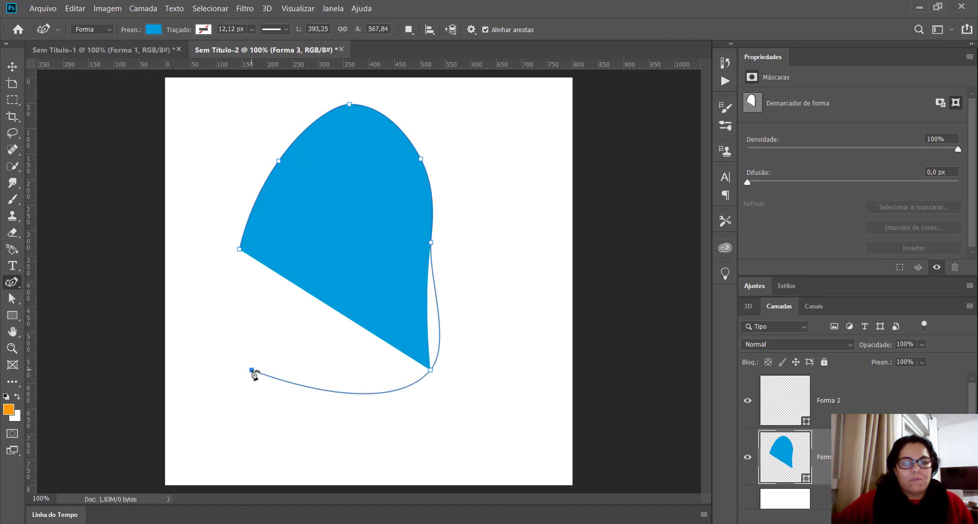
pyautogui.click(251, 370)
pyautogui.click(241, 249)
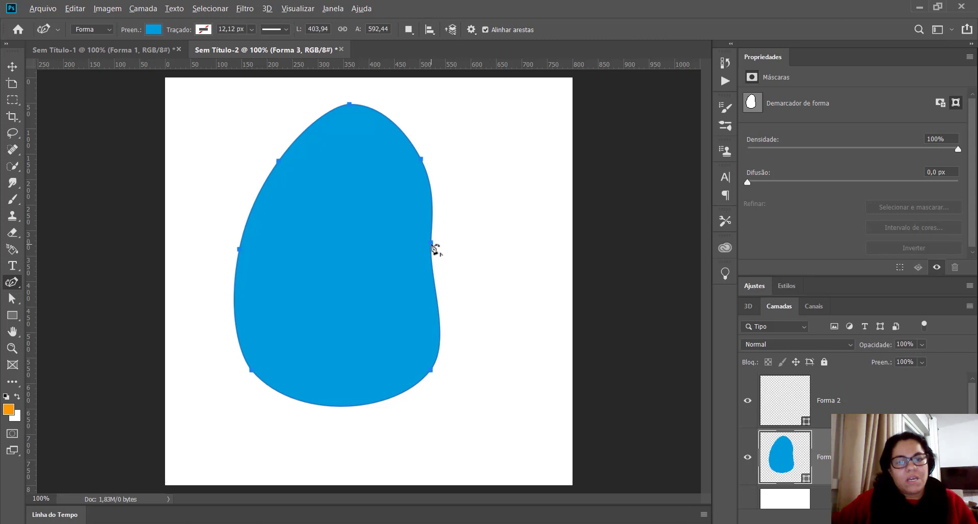
# - Convert the egg shape's middle and lower anchors on both sides to corner points, straightening the lower sides and base
pyautogui.doubleClick(431, 244)
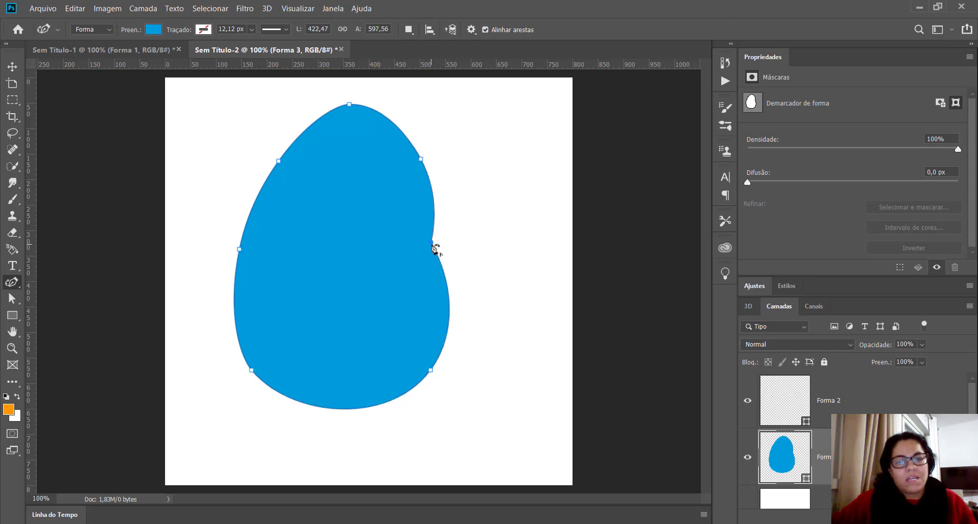
pyautogui.click(432, 371)
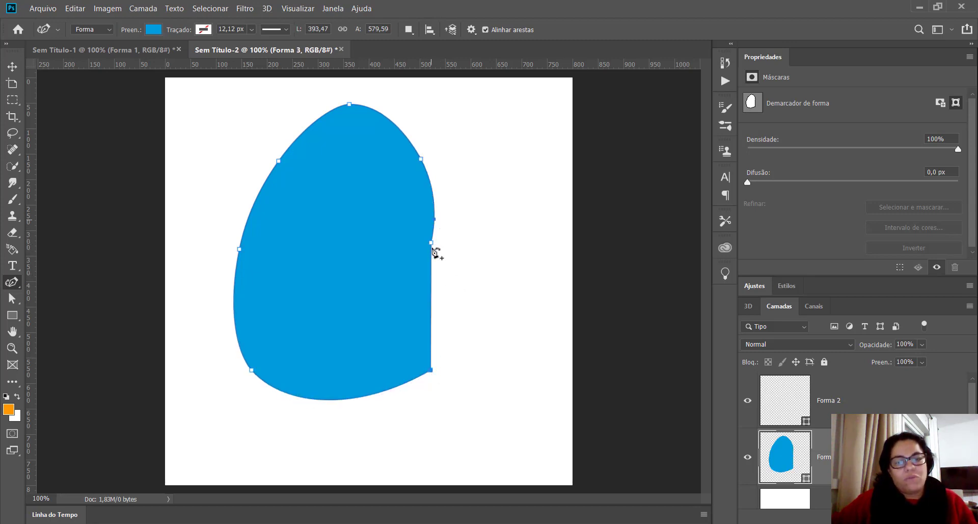
pyautogui.click(239, 250)
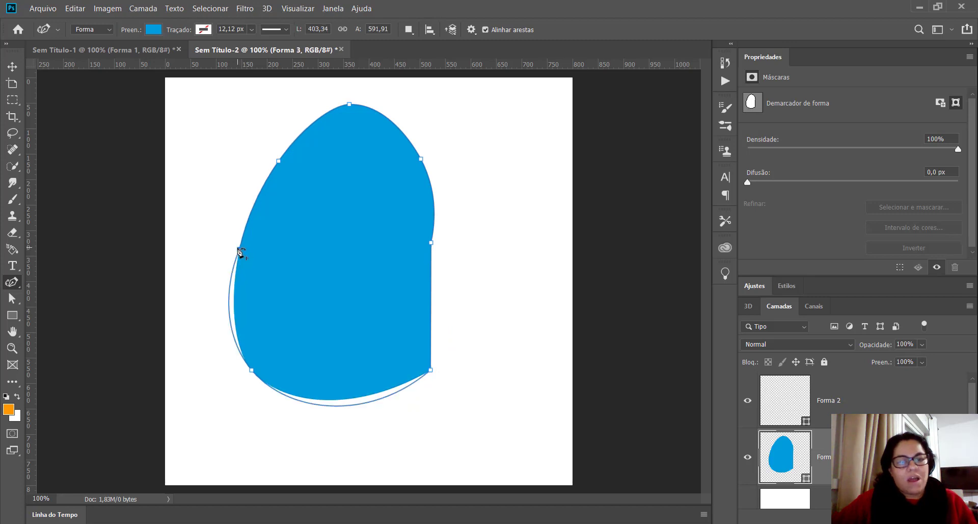
pyautogui.click(251, 370)
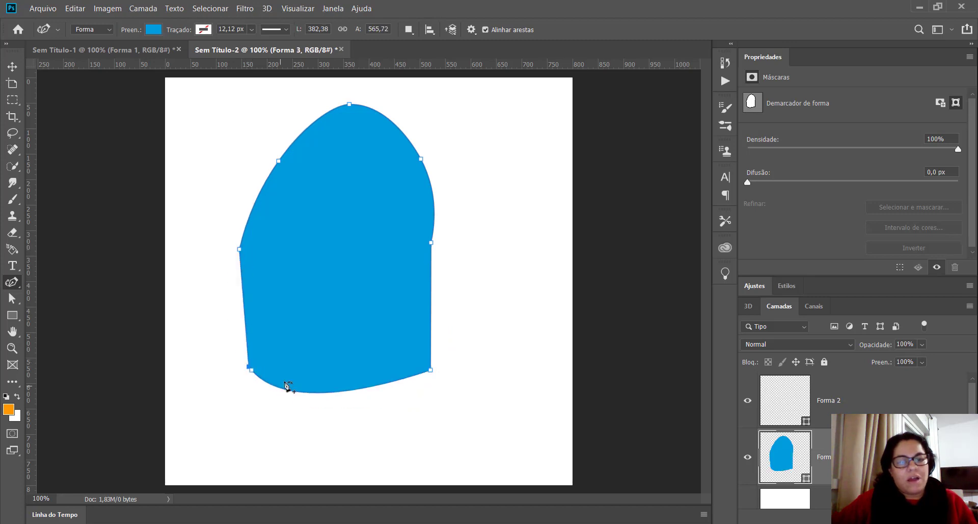
pyautogui.press('alt')
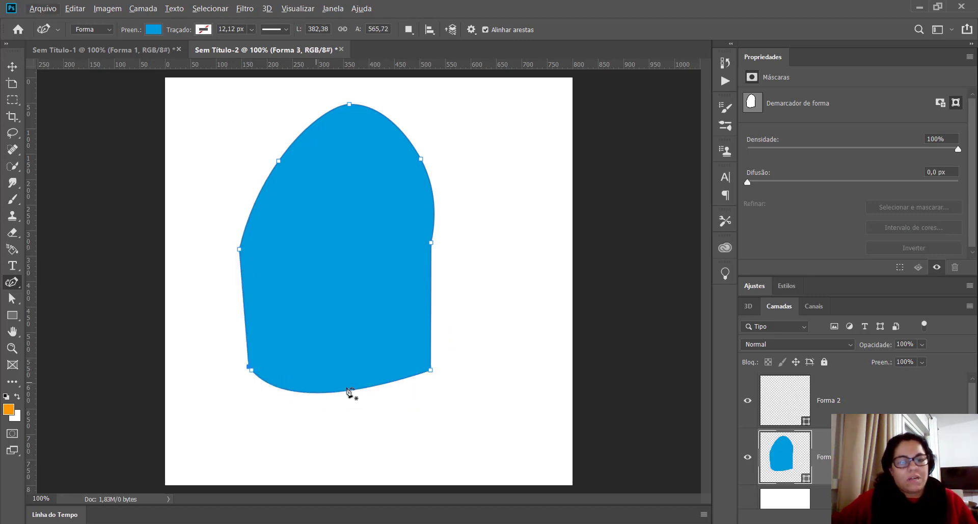
pyautogui.hotkey('ctrl', 'z')
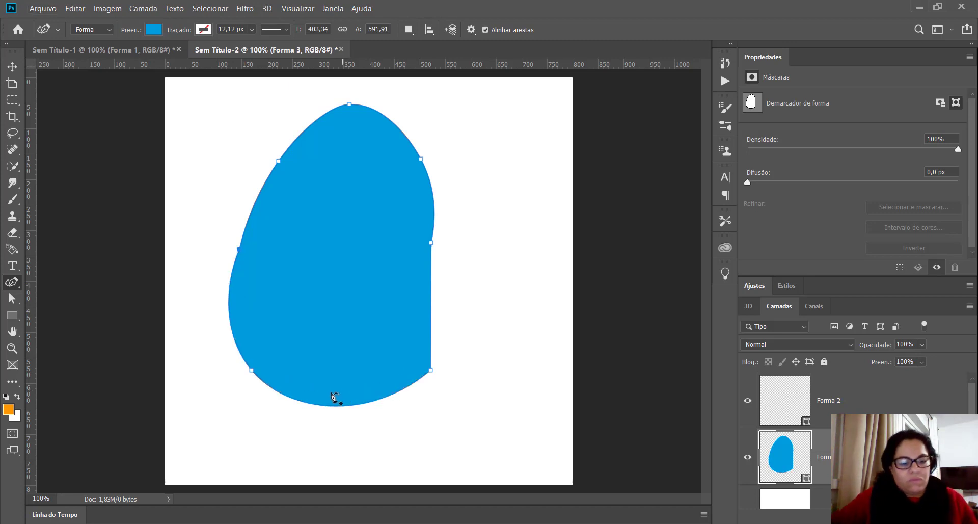
pyautogui.press('alt')
pyautogui.keyDown('alt'); pyautogui.click(251, 371); pyautogui.keyUp('alt')
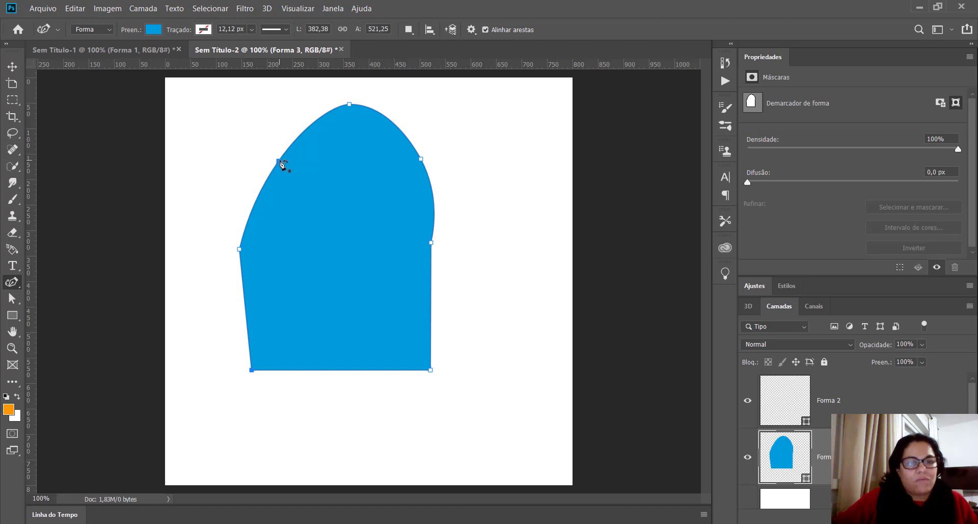
# - Reshape the rounded top by moving its upper-left, top and upper-right anchors, adding and removing an extra anchor on the upper-right curve
pyautogui.moveTo(280, 164); pyautogui.dragTo(254, 155)
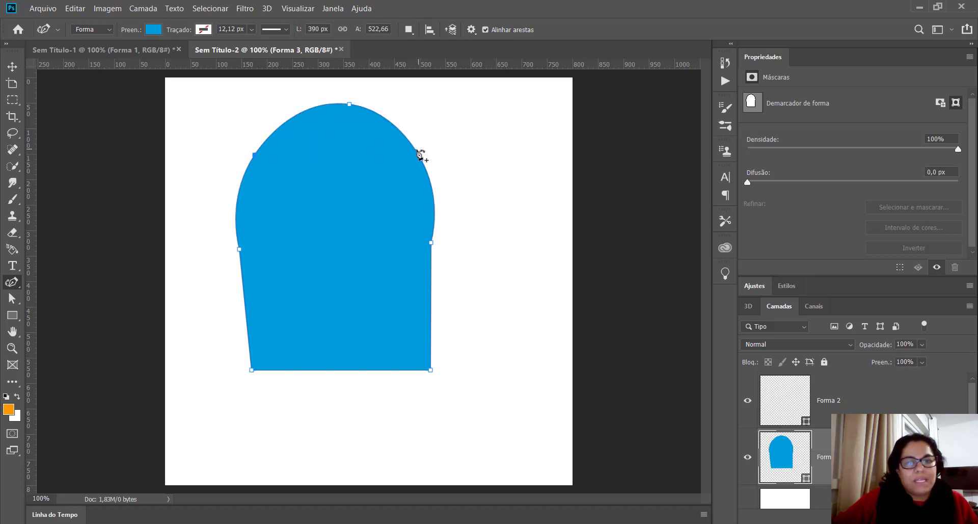
pyautogui.click(418, 149)
pyautogui.moveTo(419, 148); pyautogui.dragTo(405, 126)
pyautogui.moveTo(422, 160); pyautogui.dragTo(444, 143)
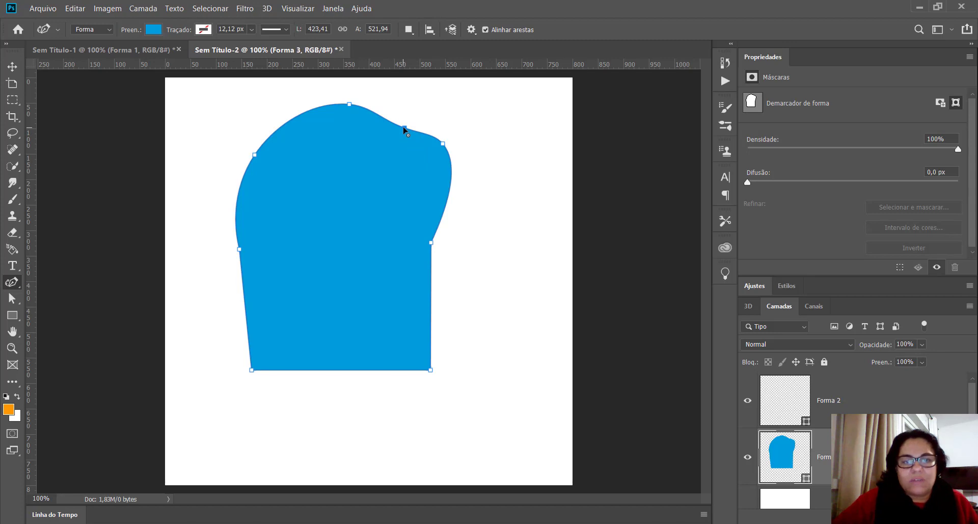
pyautogui.click(404, 127)
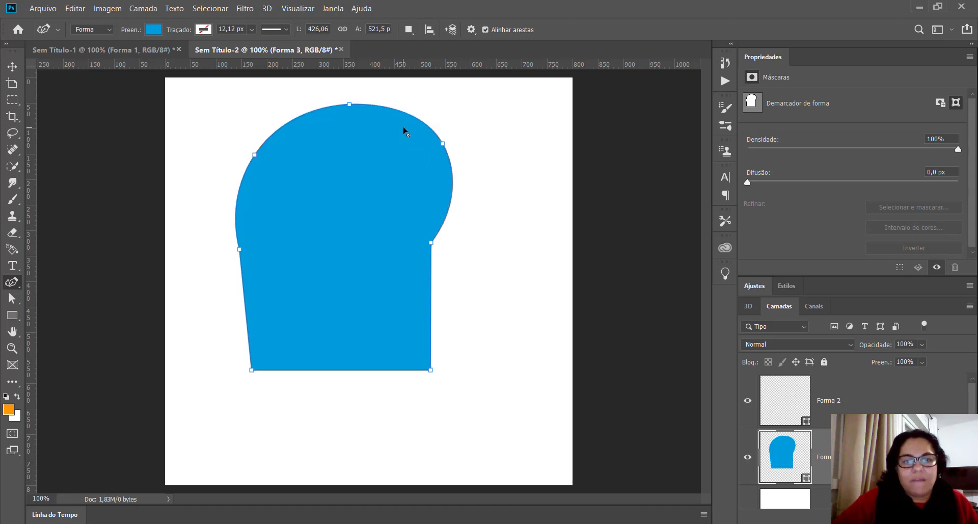
pyautogui.click(350, 104)
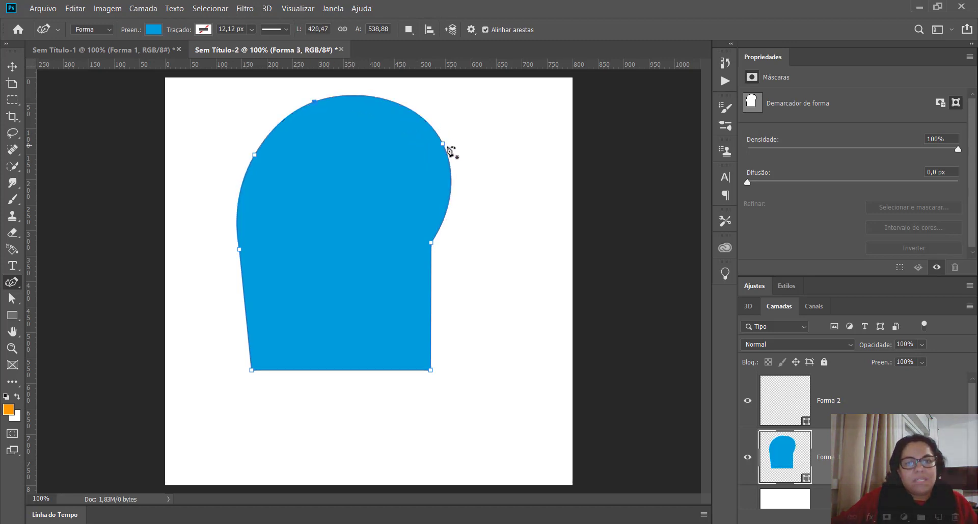
pyautogui.moveTo(443, 144); pyautogui.dragTo(413, 150)
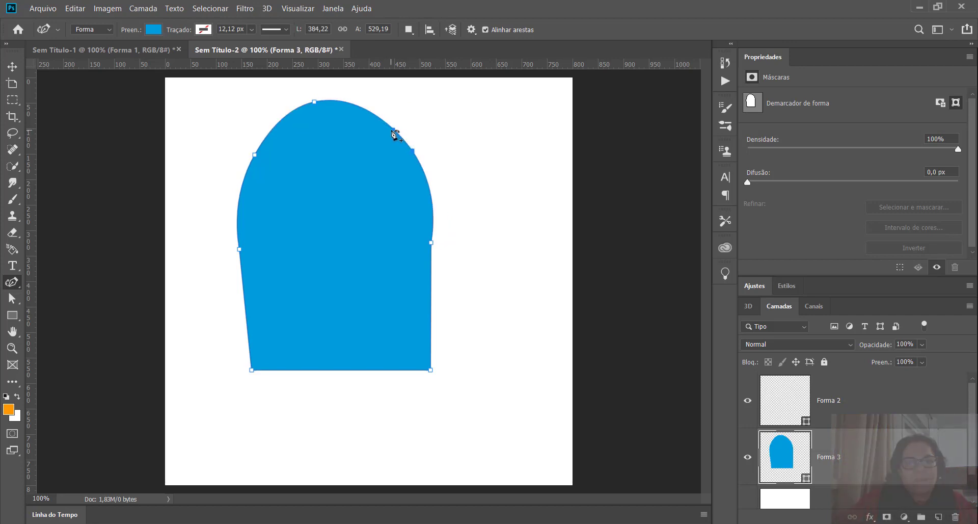
pyautogui.click(461, 153)
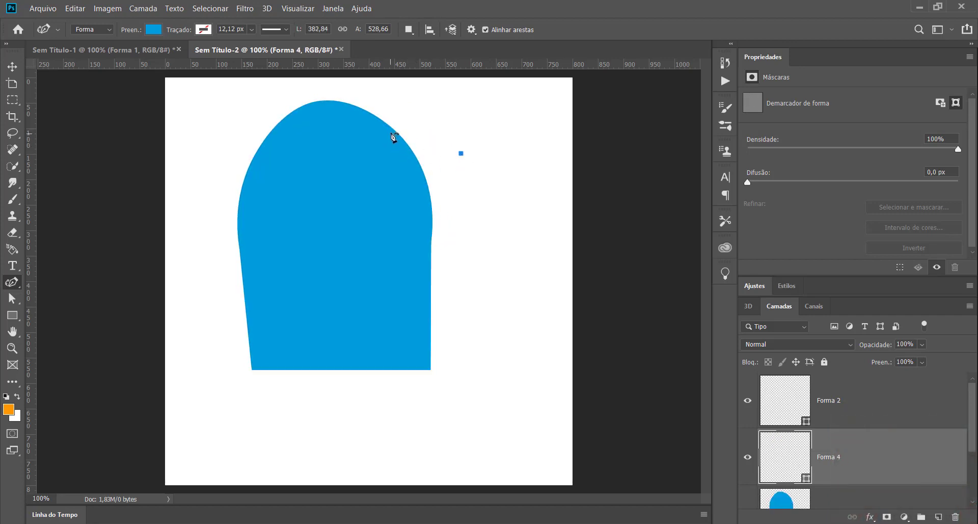
pyautogui.hotkey('ctrl', 'z')
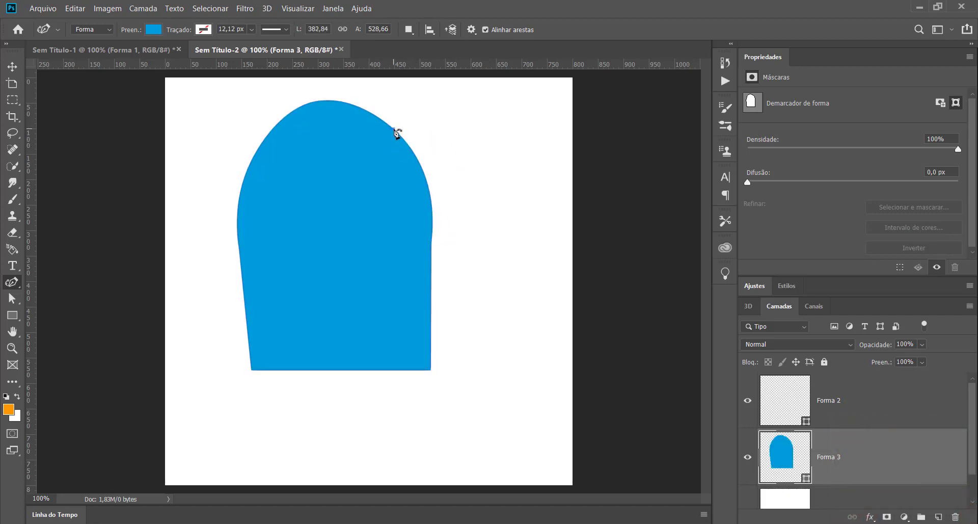
pyautogui.click(329, 100)
pyautogui.hotkey('ctrl', 'z')
pyautogui.press('Delete')
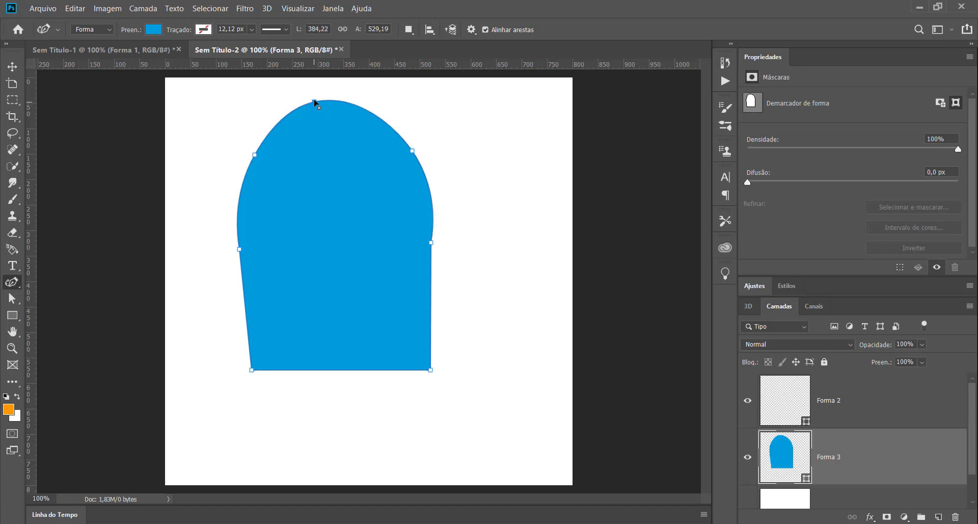
# - Raise the top anchor and move the upper-left and upper-right anchors outward, enlarging the shape to about 441 × 561 px
pyautogui.moveTo(314, 100)
pyautogui.mouseDown()
pyautogui.moveTo(341, 96)
pyautogui.moveTo(330, 94)
pyautogui.mouseUp()
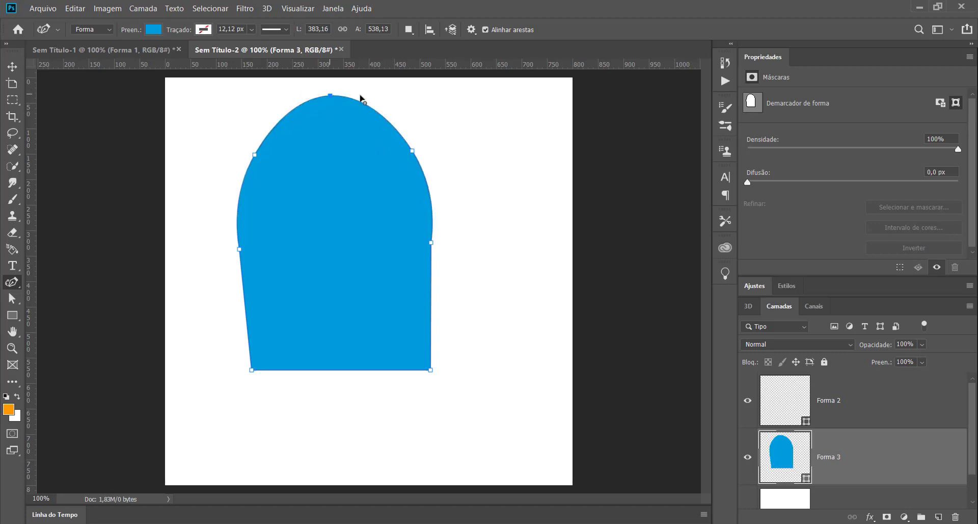
pyautogui.moveTo(412, 152); pyautogui.dragTo(420, 133)
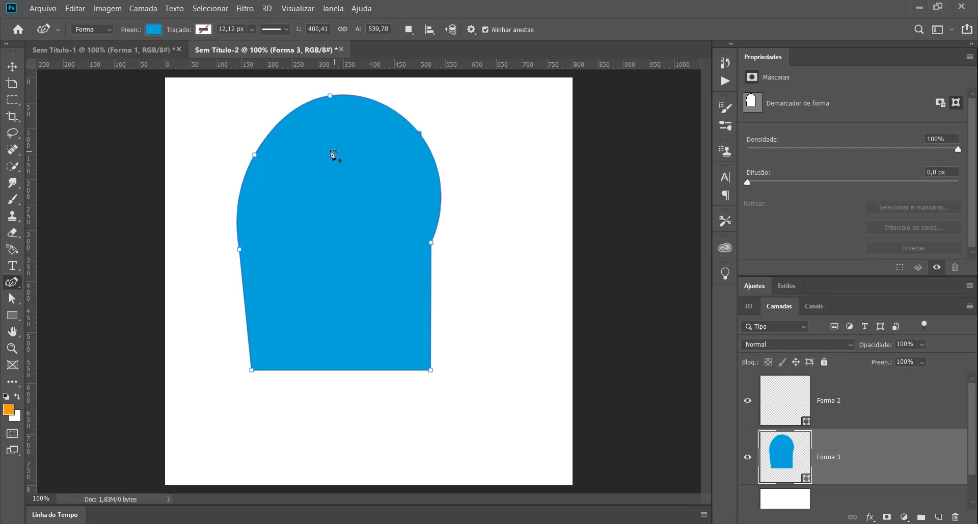
pyautogui.moveTo(250, 155); pyautogui.dragTo(231, 143)
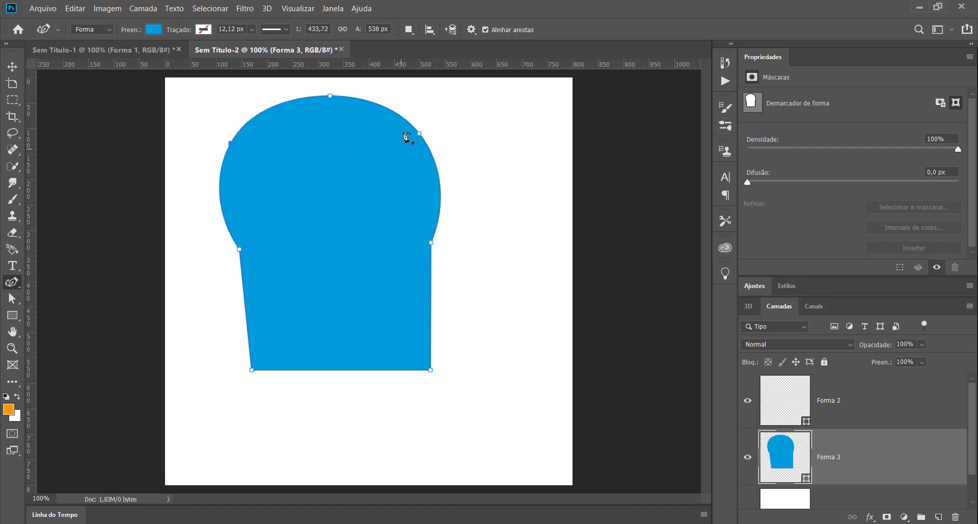
pyautogui.moveTo(421, 135); pyautogui.dragTo(438, 124)
pyautogui.moveTo(330, 96); pyautogui.dragTo(305, 86)
pyautogui.press('Escape')
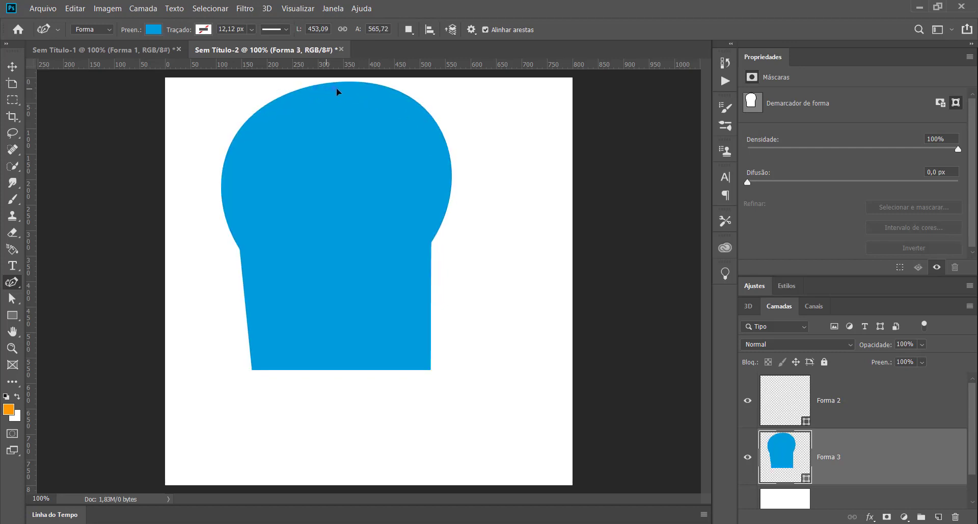
pyautogui.click(337, 87)
pyautogui.hotkey('ctrl', 'z')
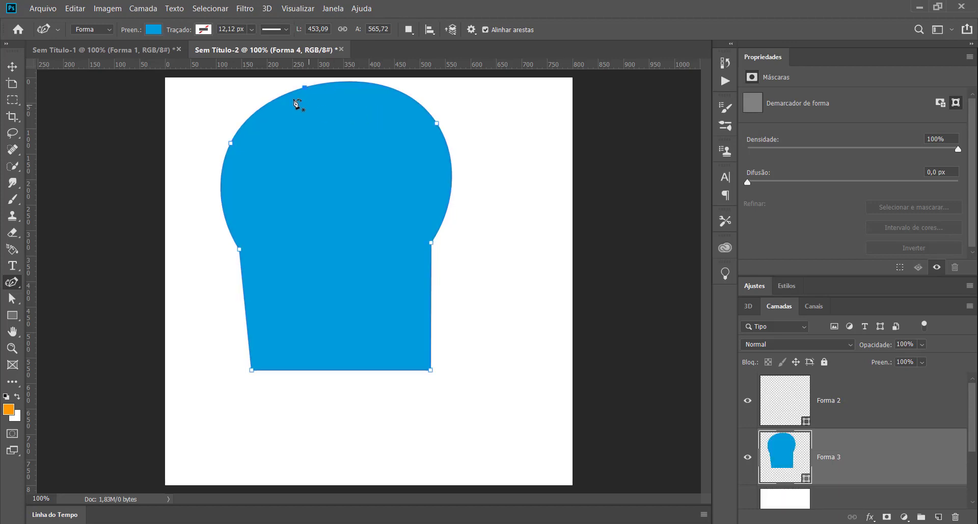
pyautogui.moveTo(304, 87); pyautogui.dragTo(334, 83)
pyautogui.moveTo(438, 124)
pyautogui.mouseDown()
pyautogui.moveTo(404, 131)
pyautogui.moveTo(438, 114)
pyautogui.moveTo(423, 116)
pyautogui.mouseUp()
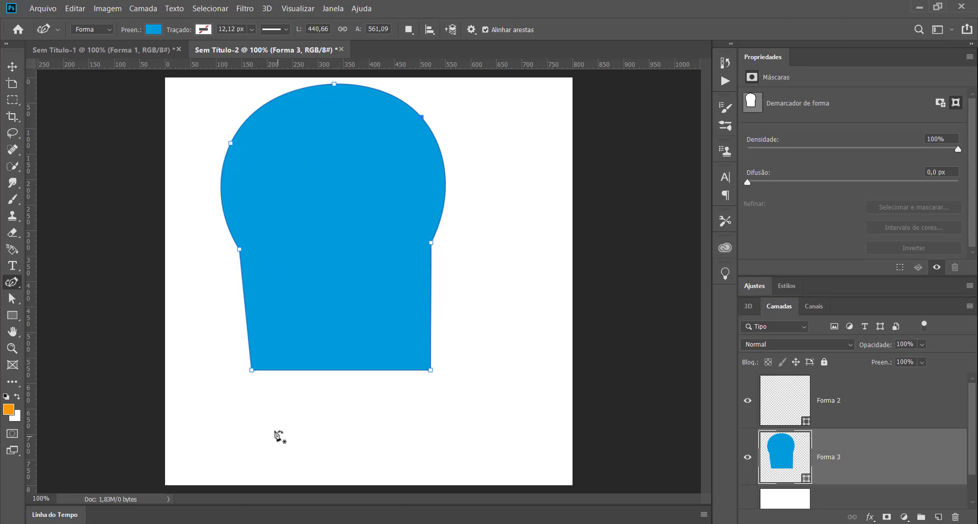
# - Draw a closed, flattened dome shape about 542 × 166 px across the large shape's base with the Curvature Pen tool
pyautogui.click(251, 432)
pyautogui.click(389, 359)
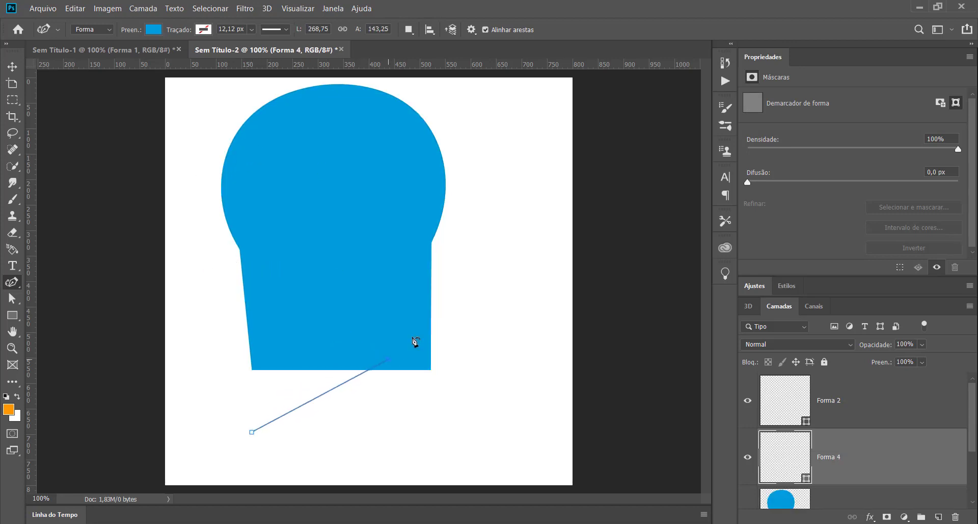
pyautogui.click(491, 376)
pyautogui.moveTo(492, 376); pyautogui.dragTo(528, 418)
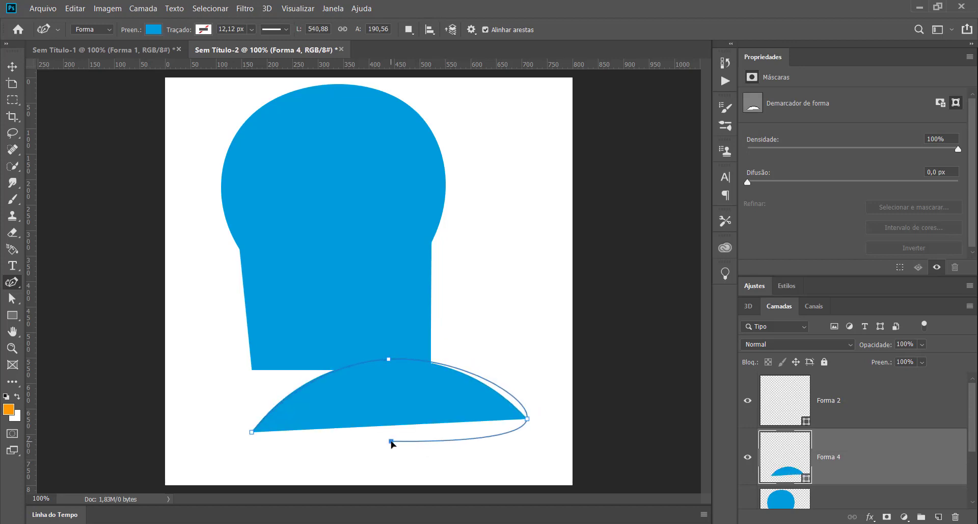
pyautogui.click(391, 442)
pyautogui.click(252, 432)
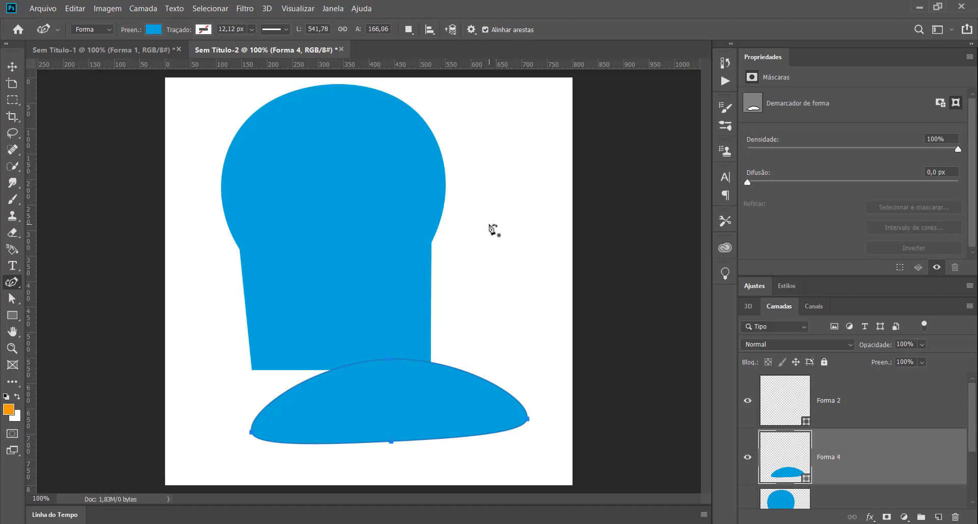
pyautogui.click(115, 49)
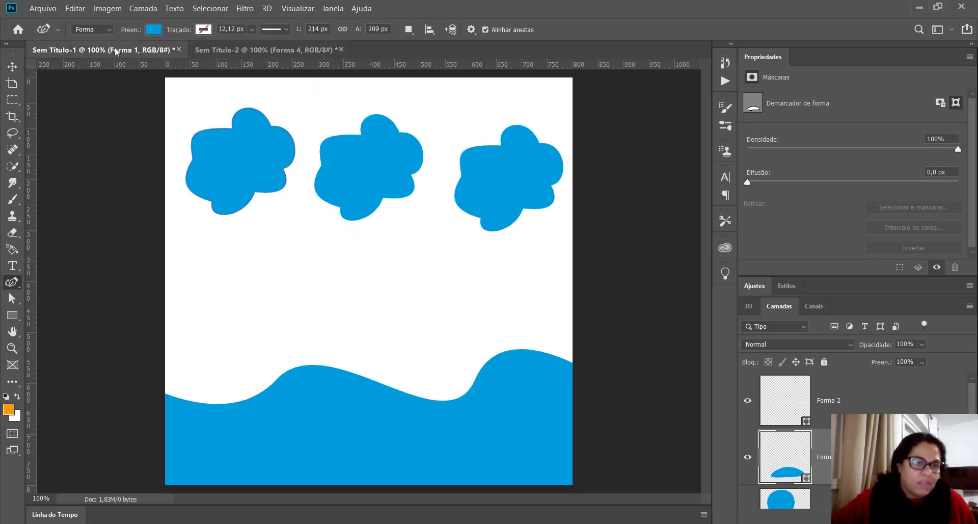
pyautogui.click(264, 49)
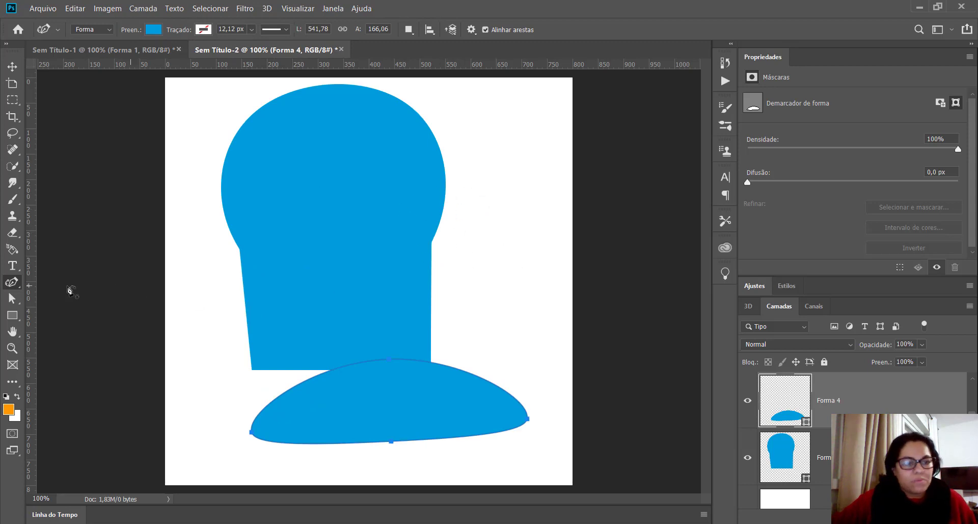